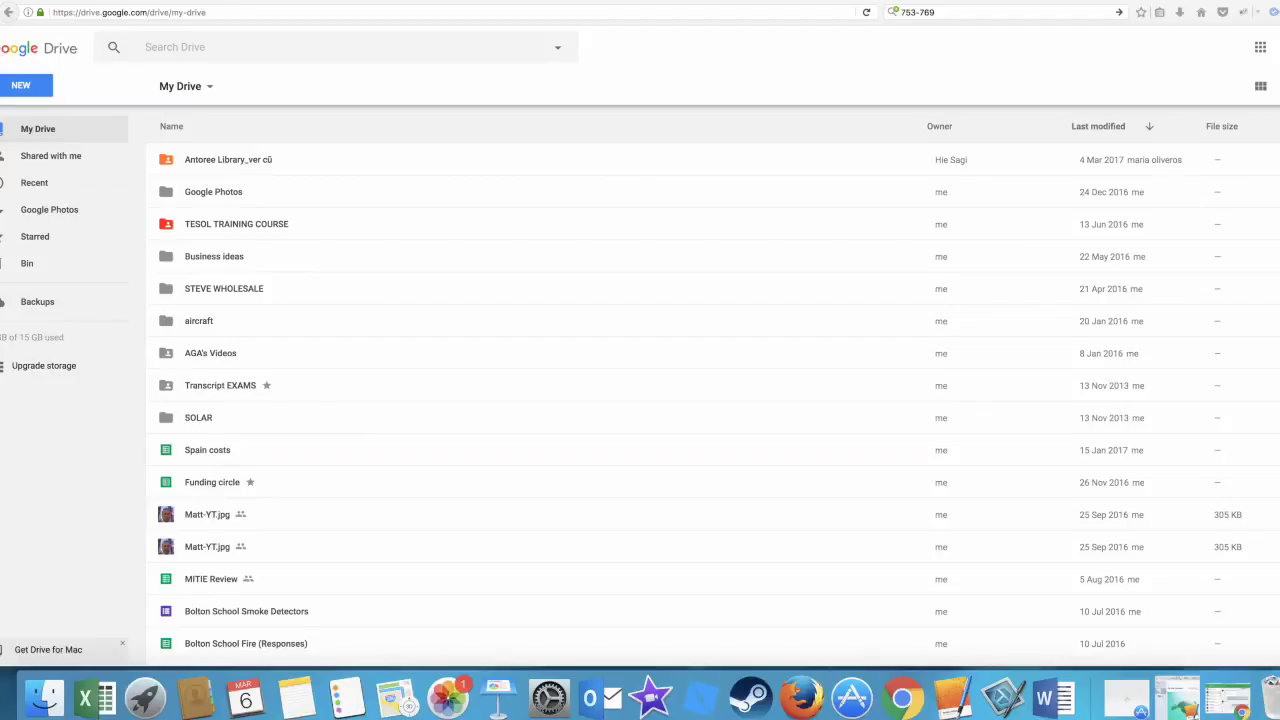
Create a new blank spreadsheet in My Drive and create a form linked to it.
{"action": "right_click", "coordinate": [268, 133]}
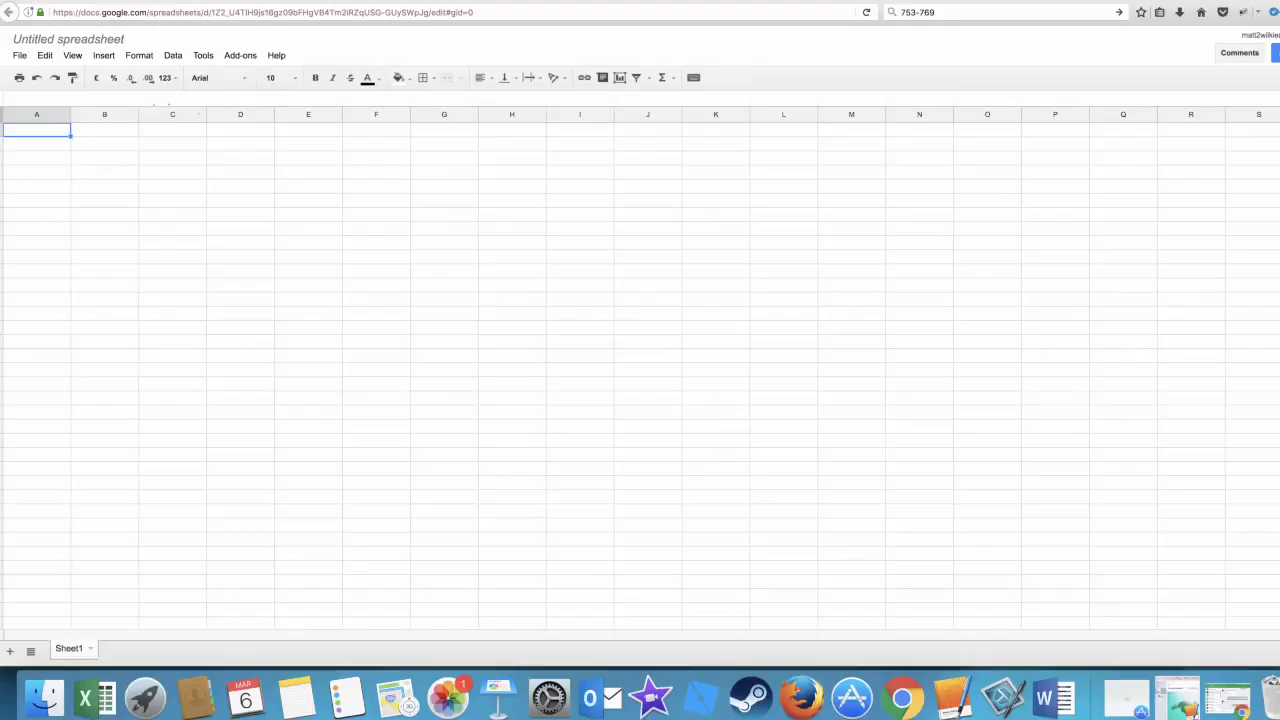
{"action": "left_click", "coordinate": [203, 55]}
{"action": "left_click", "coordinate": [235, 77]}
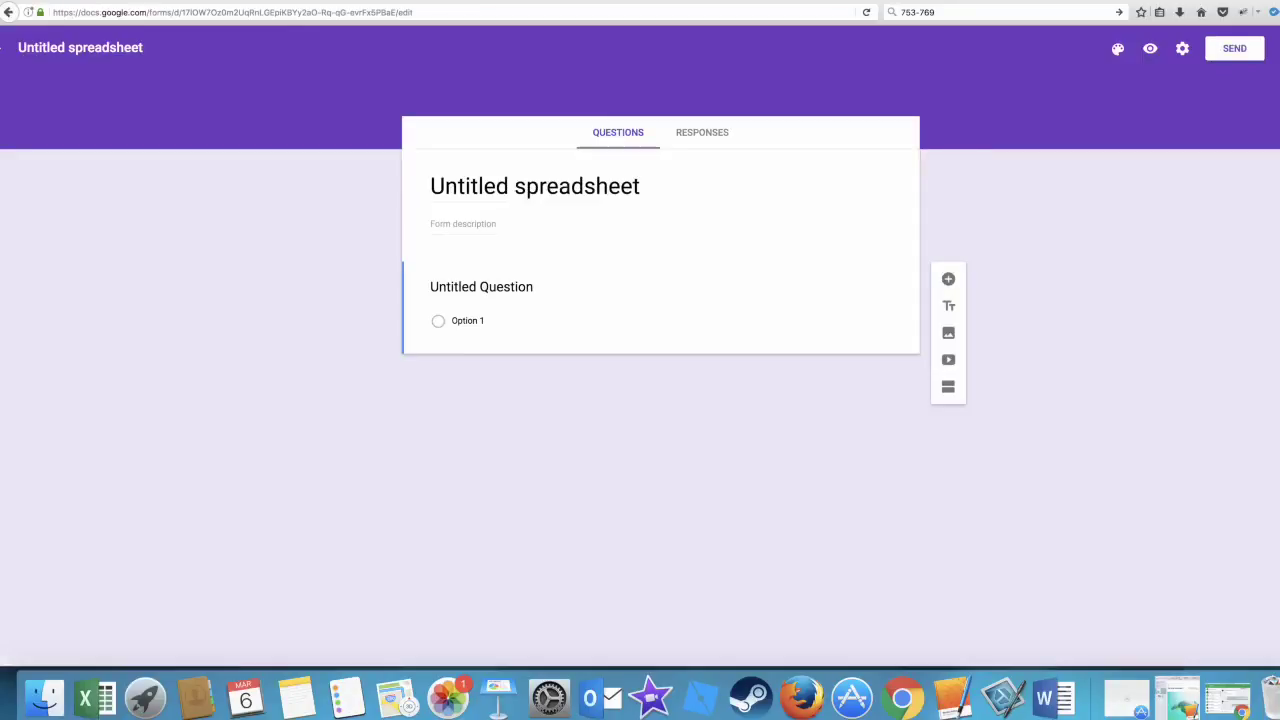
Set the form's title to "Sales Ledger", leaving the form description empty.
{"action": "left_click", "coordinate": [641, 186]}
{"action": "left_click_drag", "start_coordinate": [641, 186], "coordinate": [430, 186]}
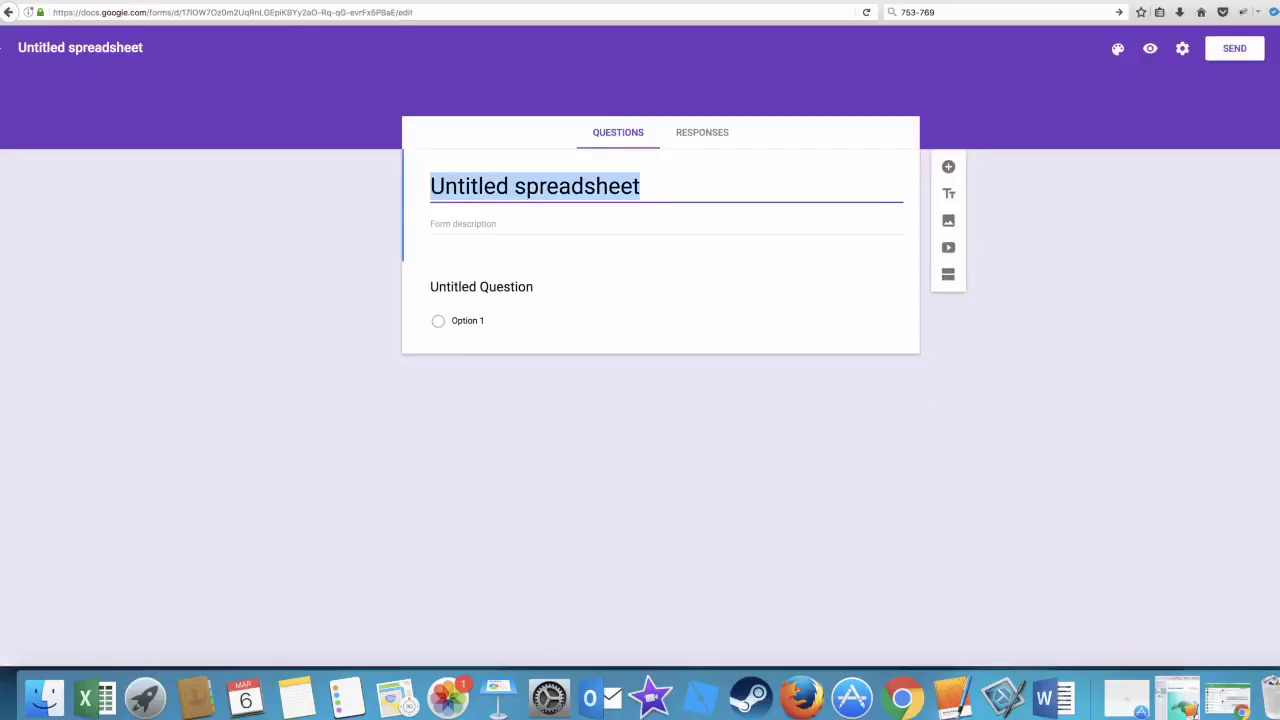
{"action": "type", "text": "Sales L"}
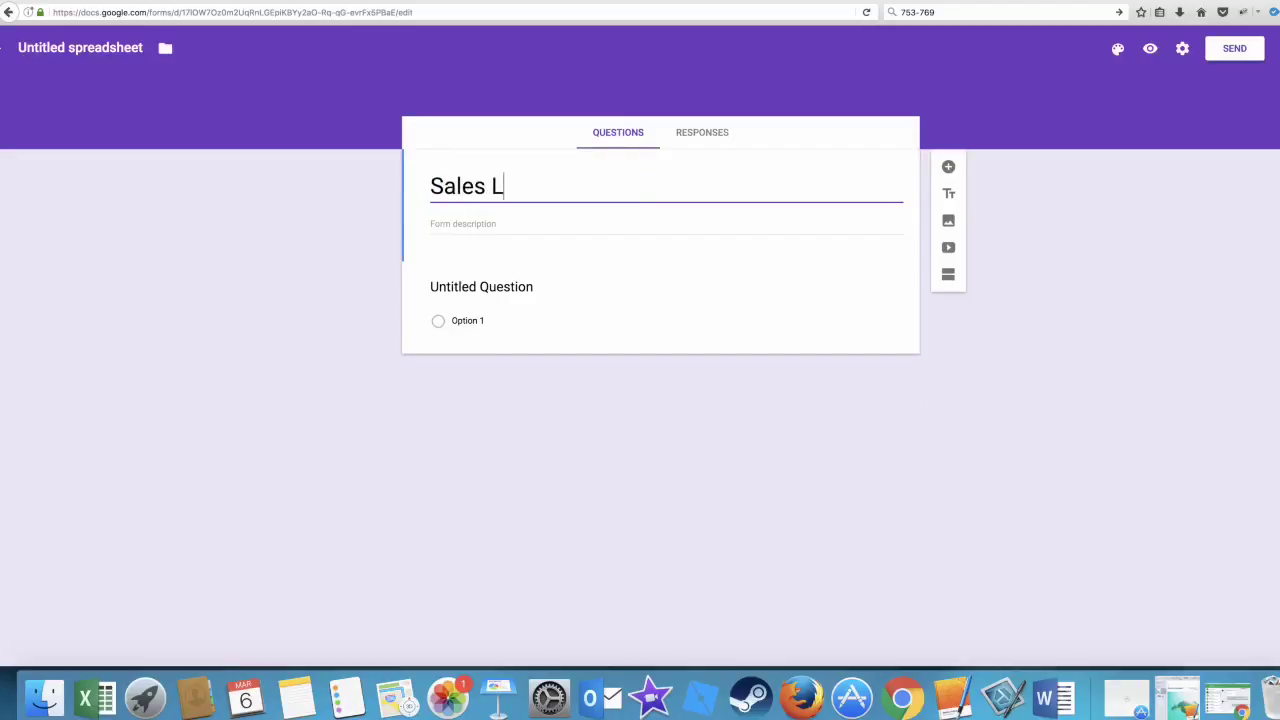
{"action": "type", "text": "edger"}
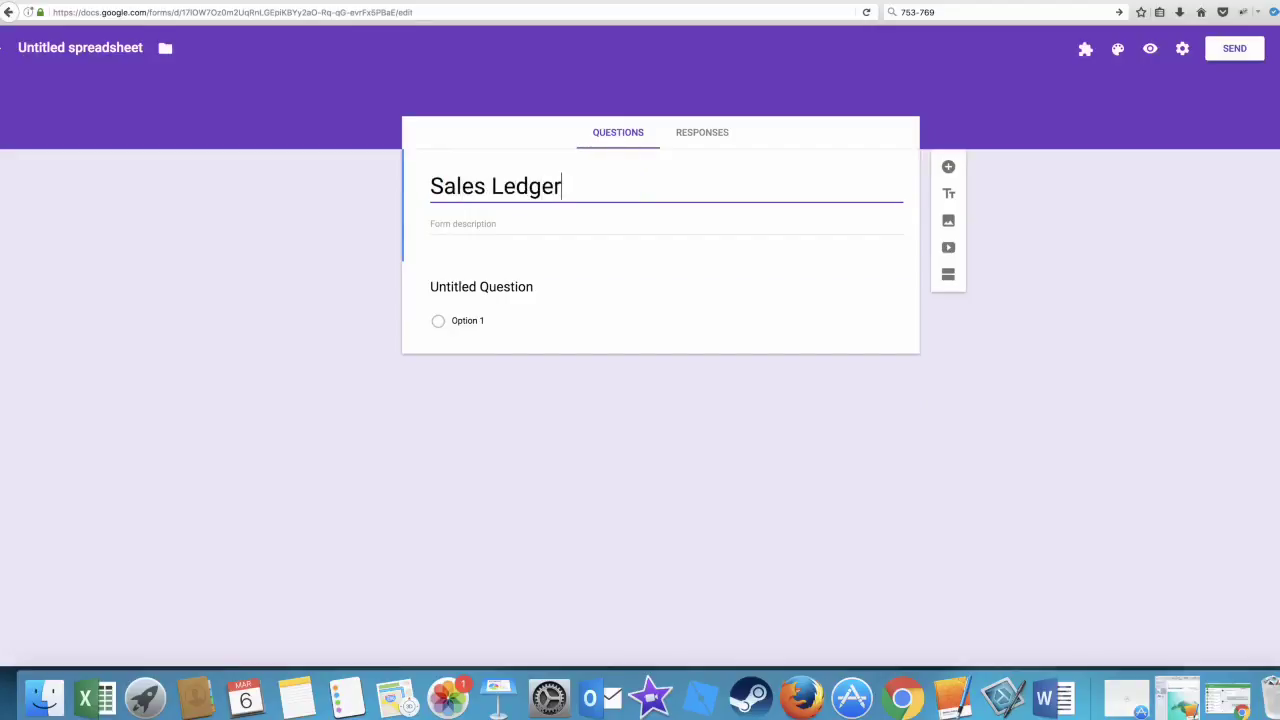
{"action": "left_click", "coordinate": [431, 224]}
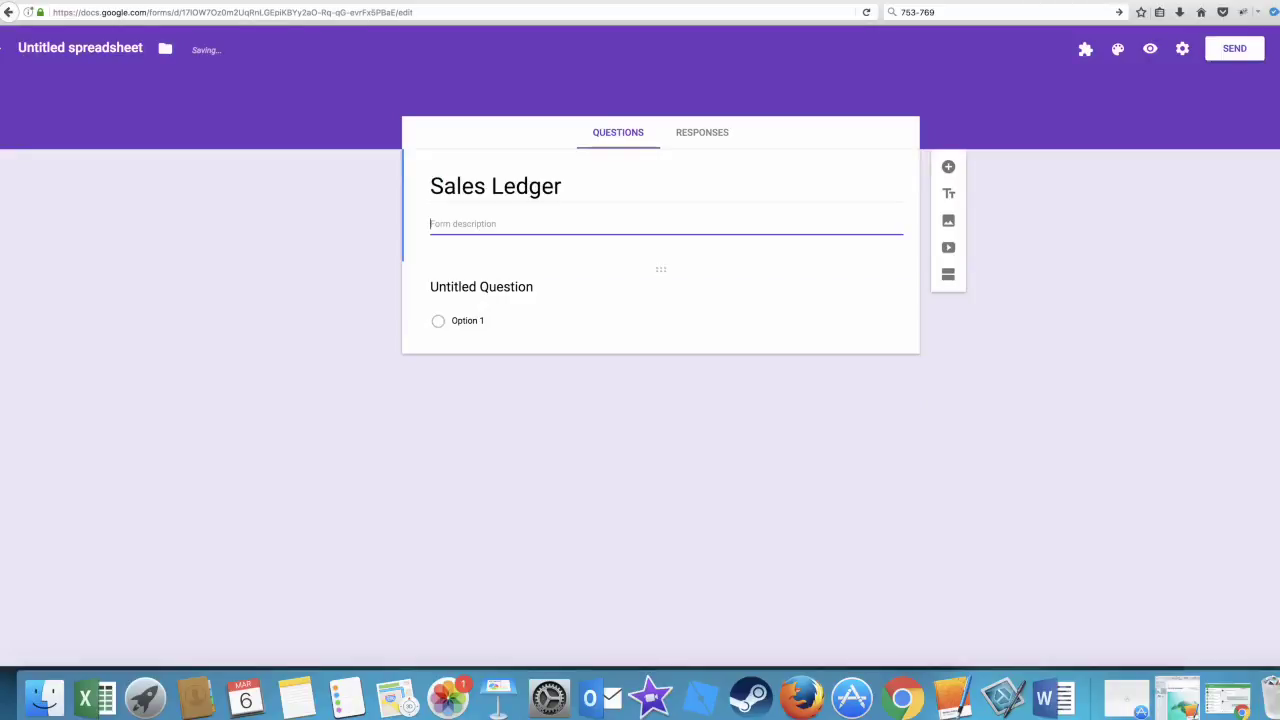
Change the untitled first question to the Short answer type and title it "Customer Name".
{"action": "left_click", "coordinate": [532, 287]}
{"action": "left_click", "coordinate": [830, 295]}
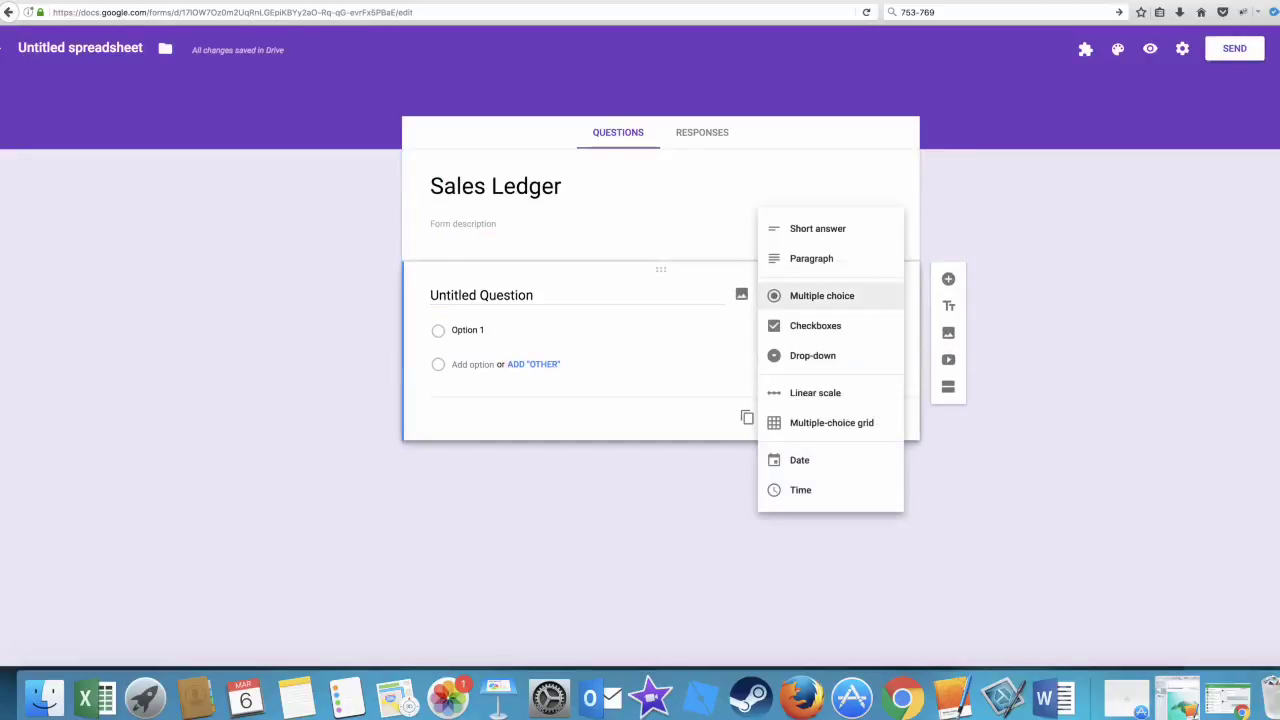
{"action": "left_click", "coordinate": [830, 229]}
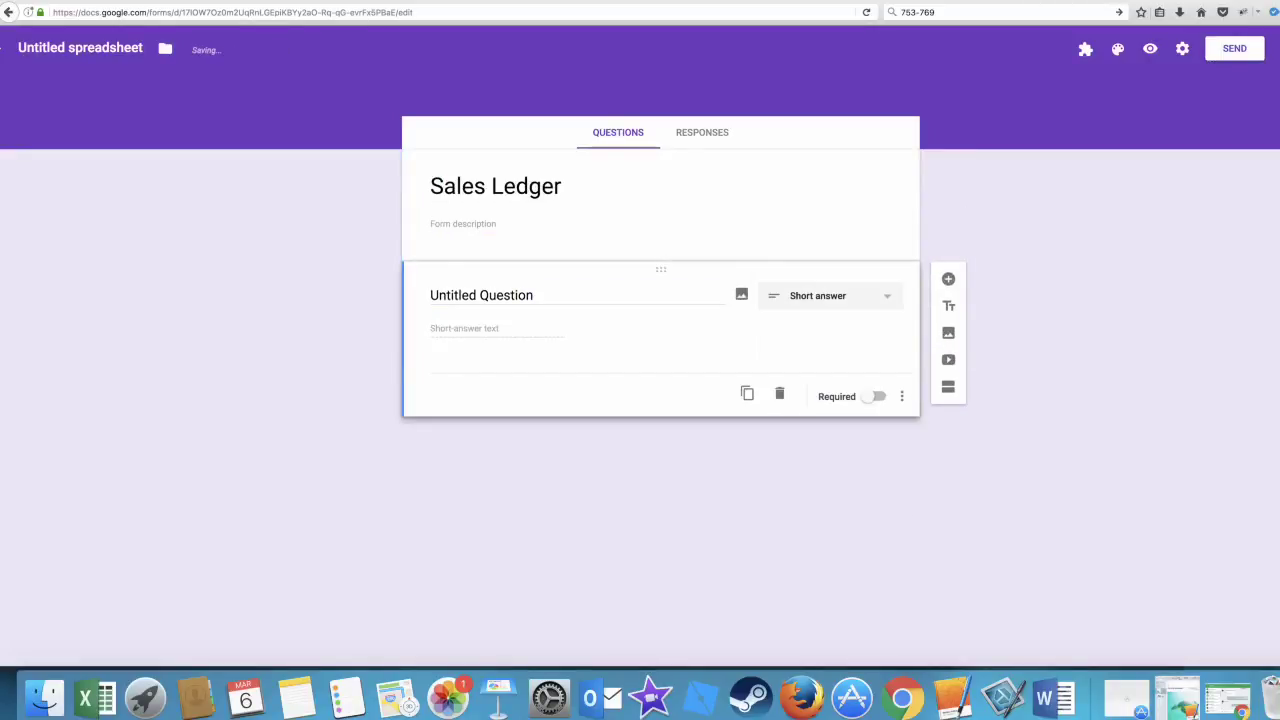
{"action": "left_click_drag", "start_coordinate": [533, 295], "coordinate": [430, 295]}
{"action": "key", "text": "BackSpace"}
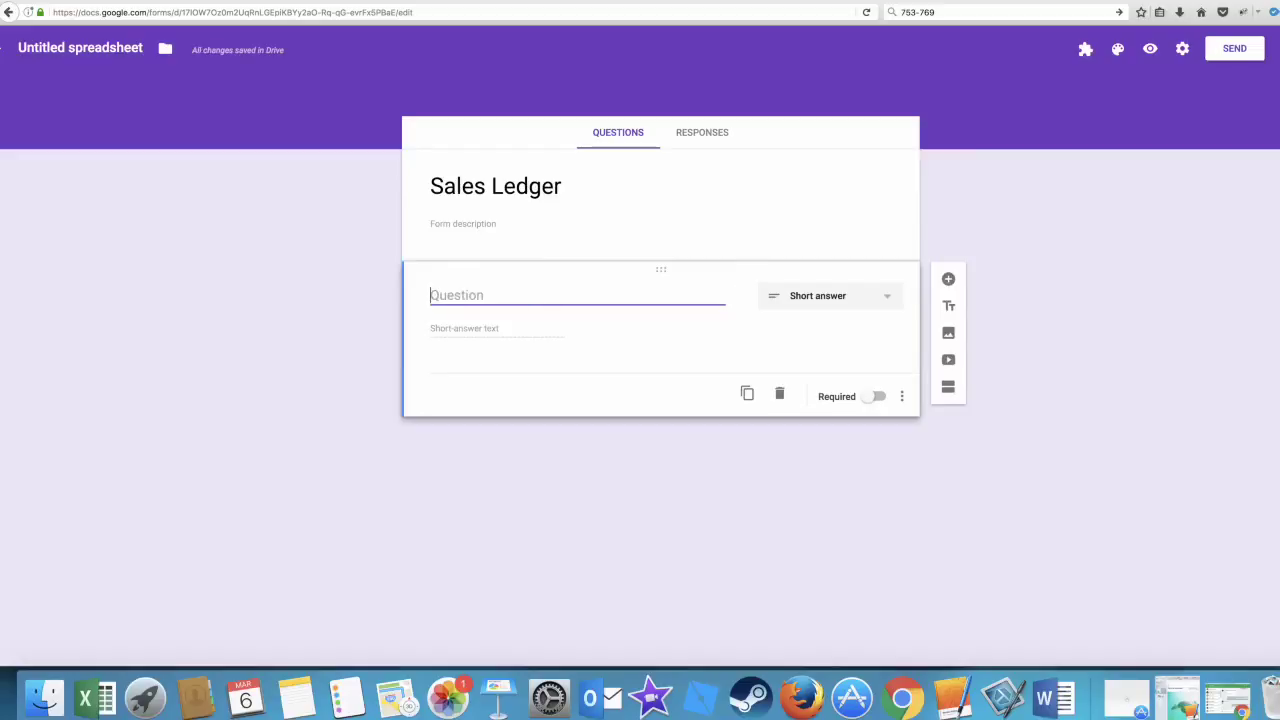
{"action": "type", "text": "Customer NAme"}
{"action": "key", "text": "BackSpace"}
{"action": "key", "text": "BackSpace"}
{"action": "key", "text": "BackSpace"}
{"action": "type", "text": "ame"}
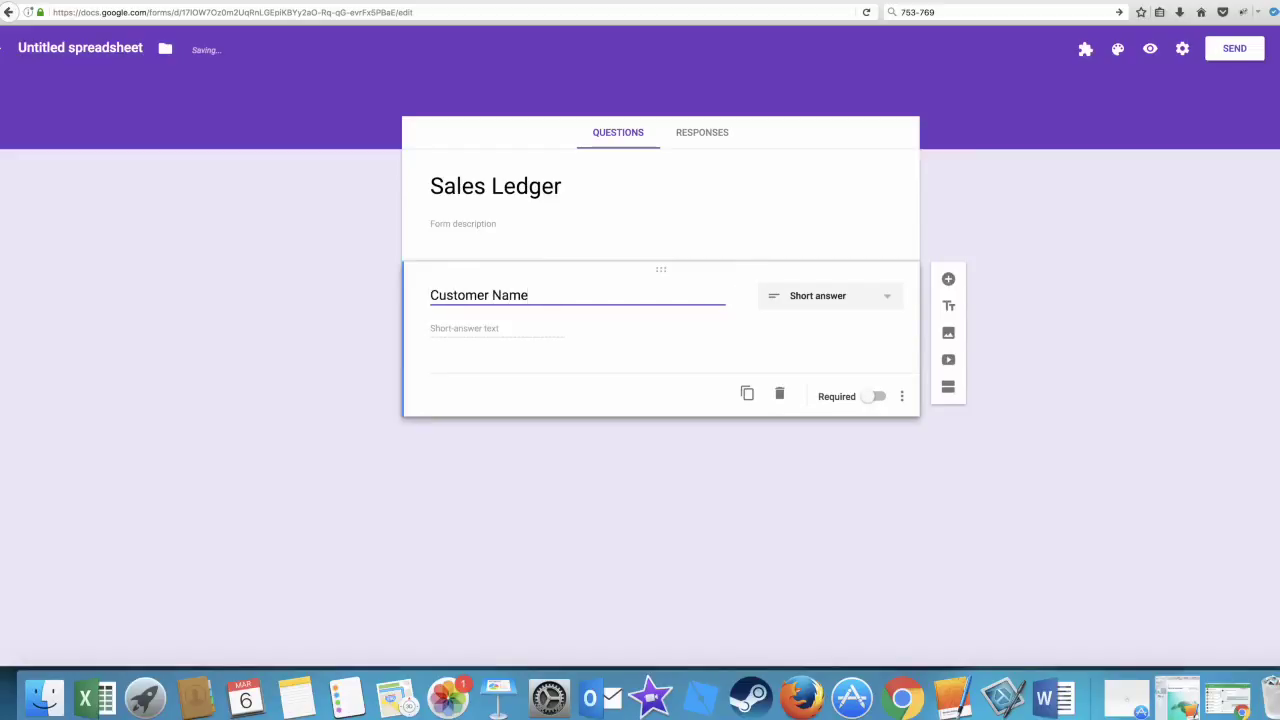
{"action": "key", "text": "Tab"}
Duplicate the "Customer Name" question, change the copy to the Paragraph type and title it "Address".
{"action": "left_click", "coordinate": [747, 393]}
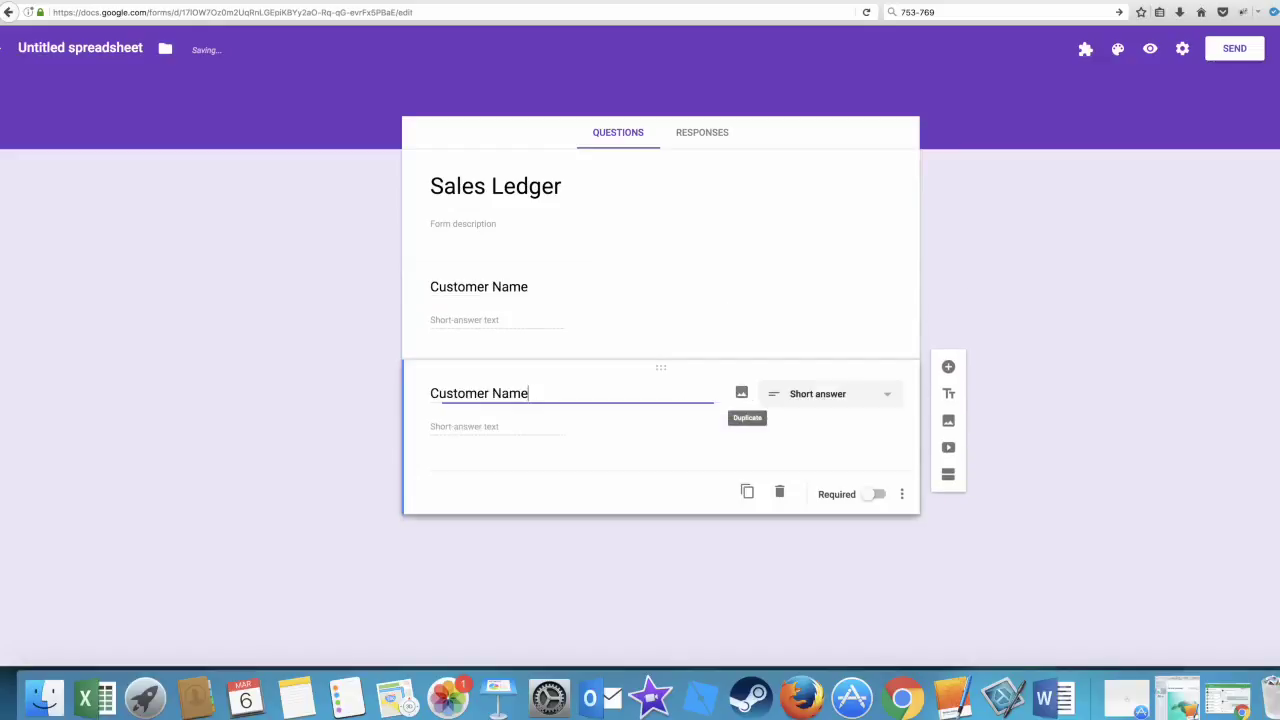
{"action": "left_click", "coordinate": [840, 393]}
{"action": "key", "text": "Down"}
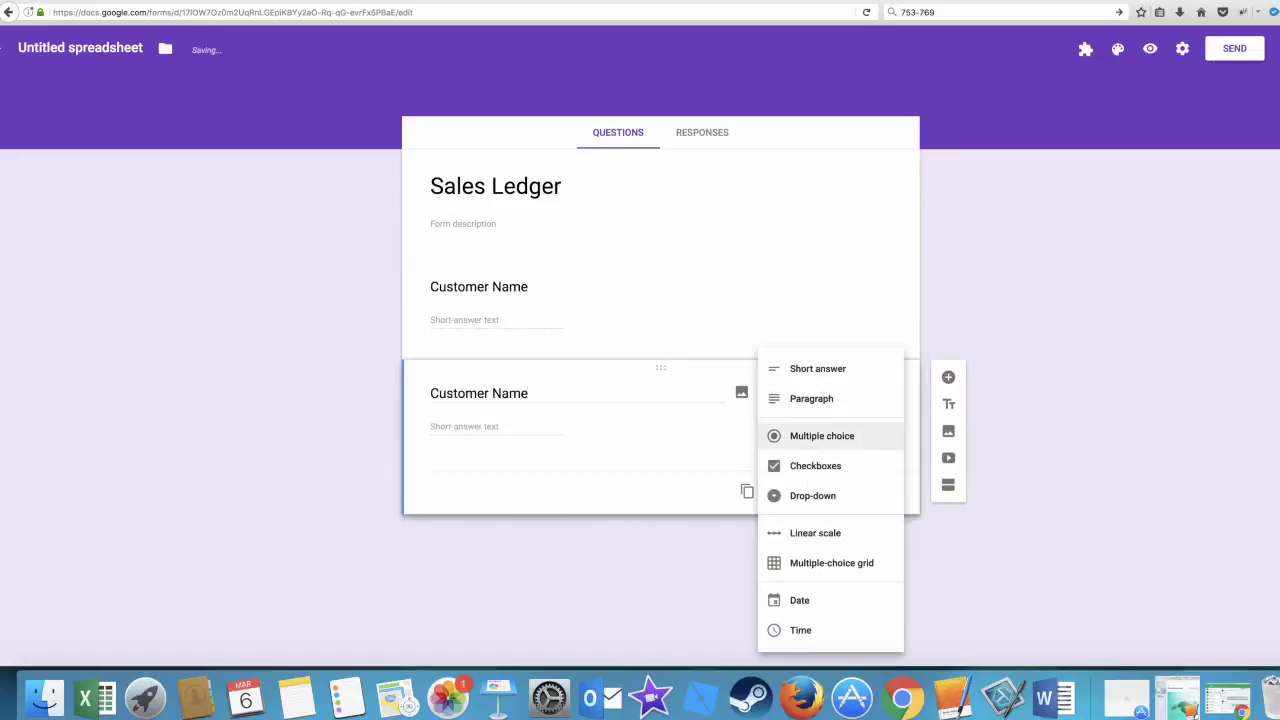
{"action": "key", "text": "Up"}
{"action": "key", "text": "Up"}
{"action": "key", "text": "Down"}
{"action": "key", "text": "Return"}
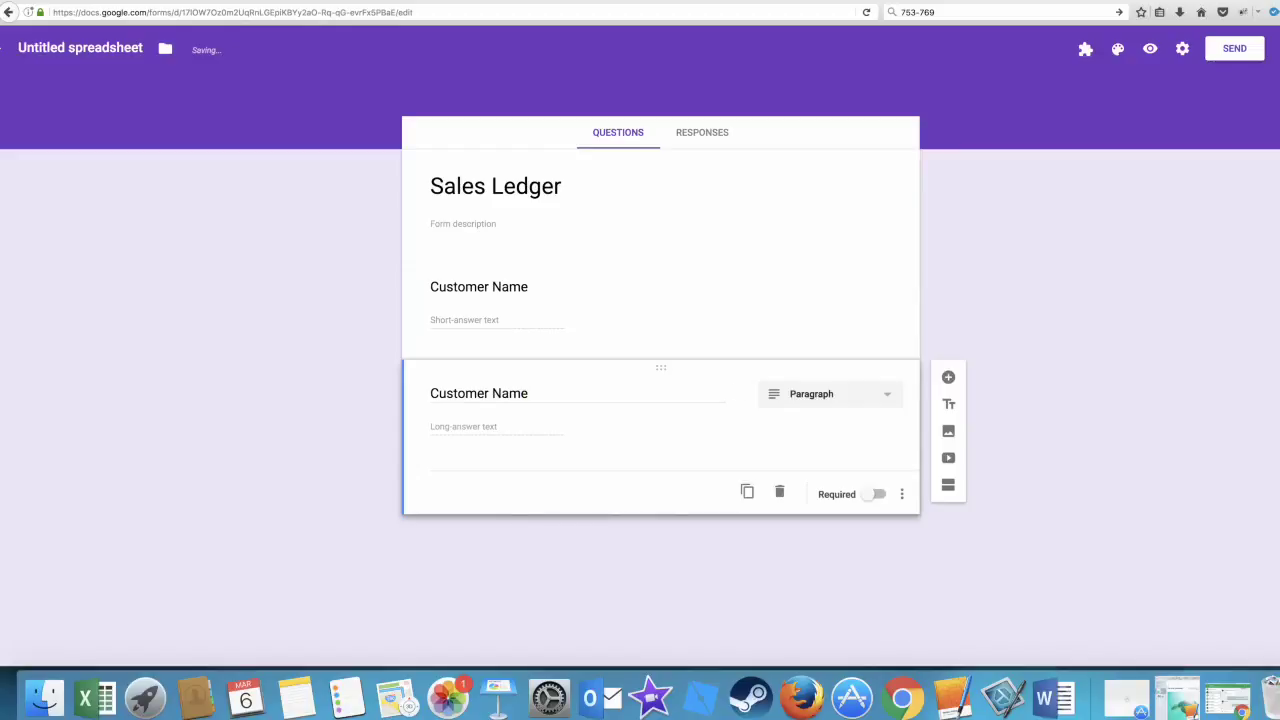
{"action": "triple_click", "coordinate": [527, 393]}
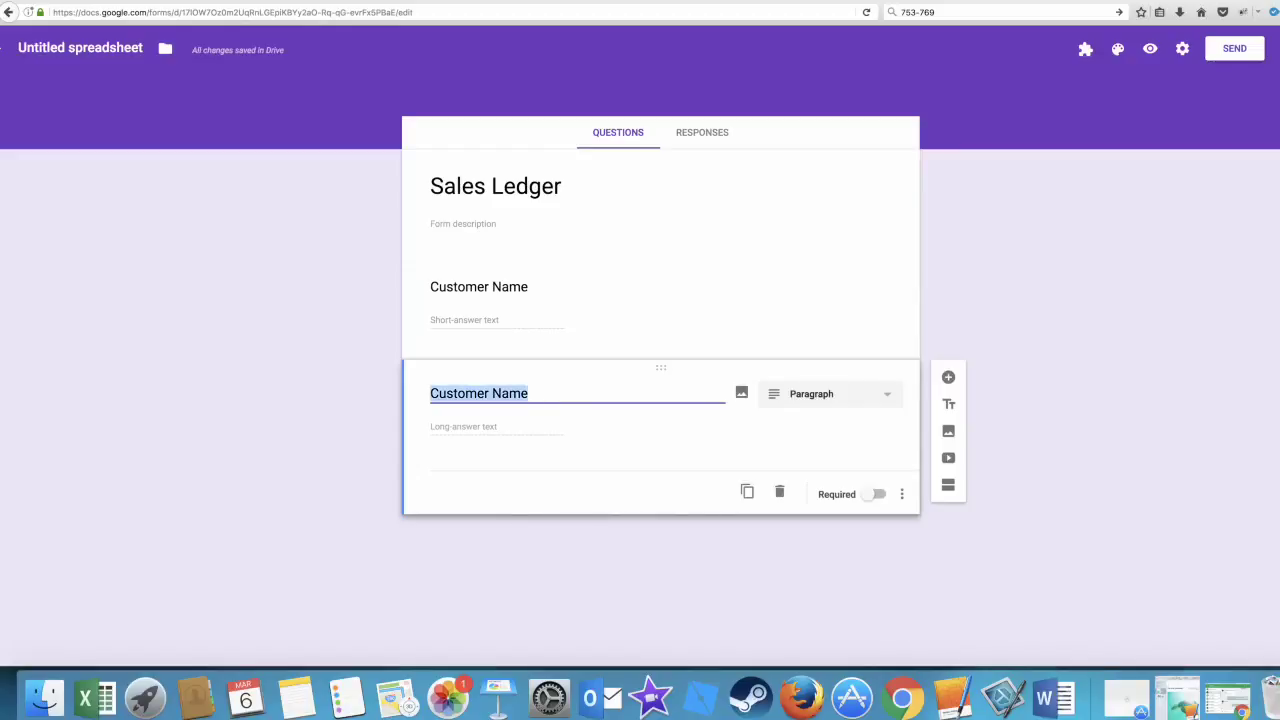
{"action": "type", "text": "Address"}
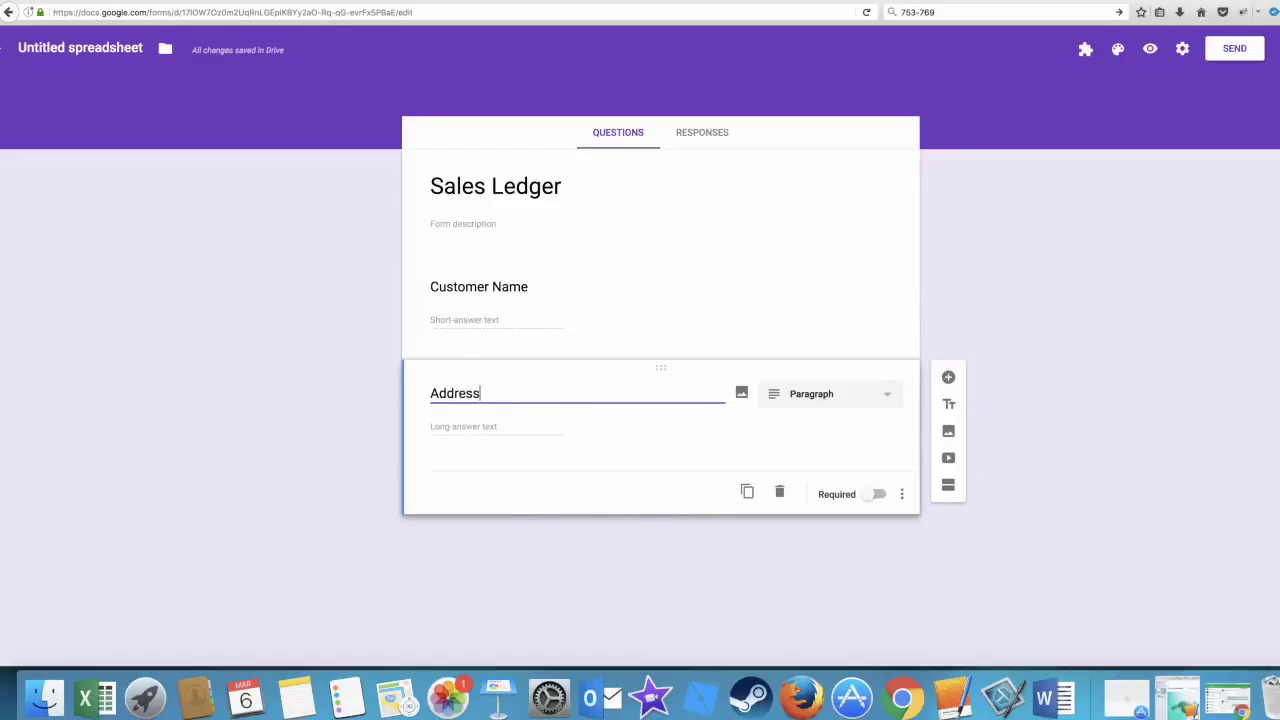
Duplicate the "Address" question, change the copy to Multiple choice and title it "Interested in product?".
{"action": "left_click", "coordinate": [747, 491]}
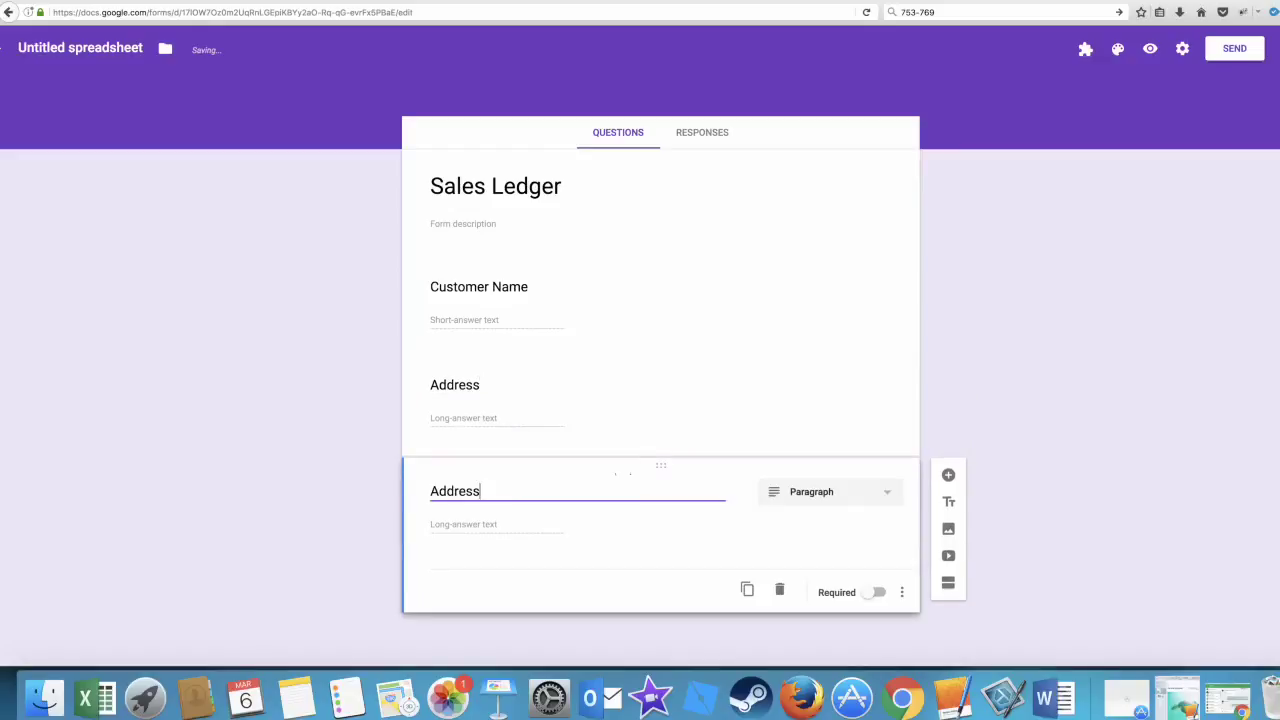
{"action": "left_click", "coordinate": [820, 491]}
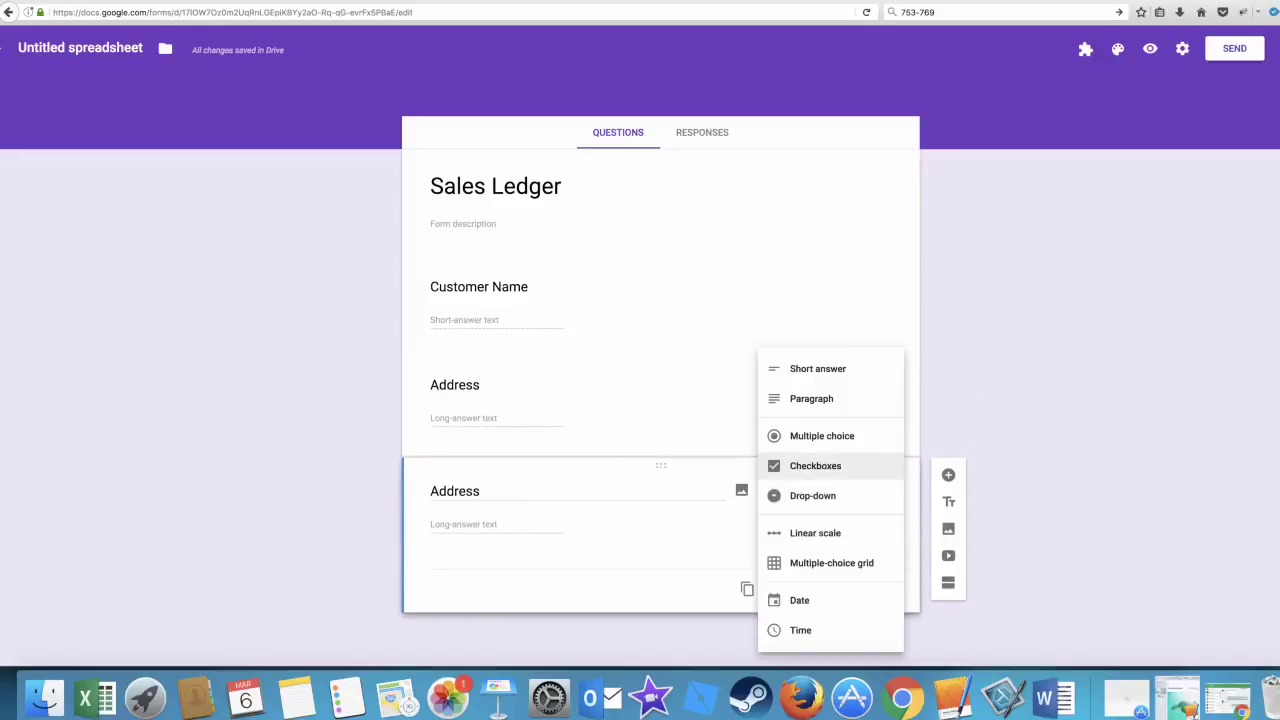
{"action": "left_click", "coordinate": [822, 436]}
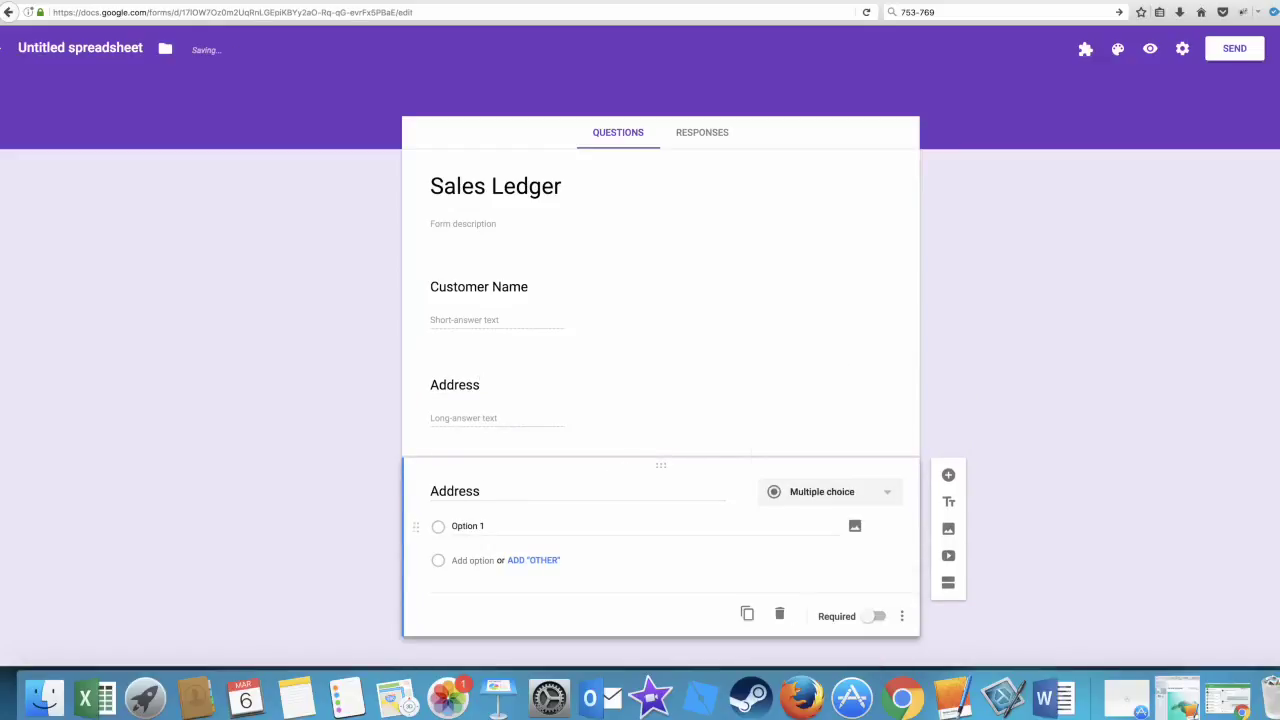
{"action": "left_click", "coordinate": [577, 491]}
{"action": "type", "text": "I"}
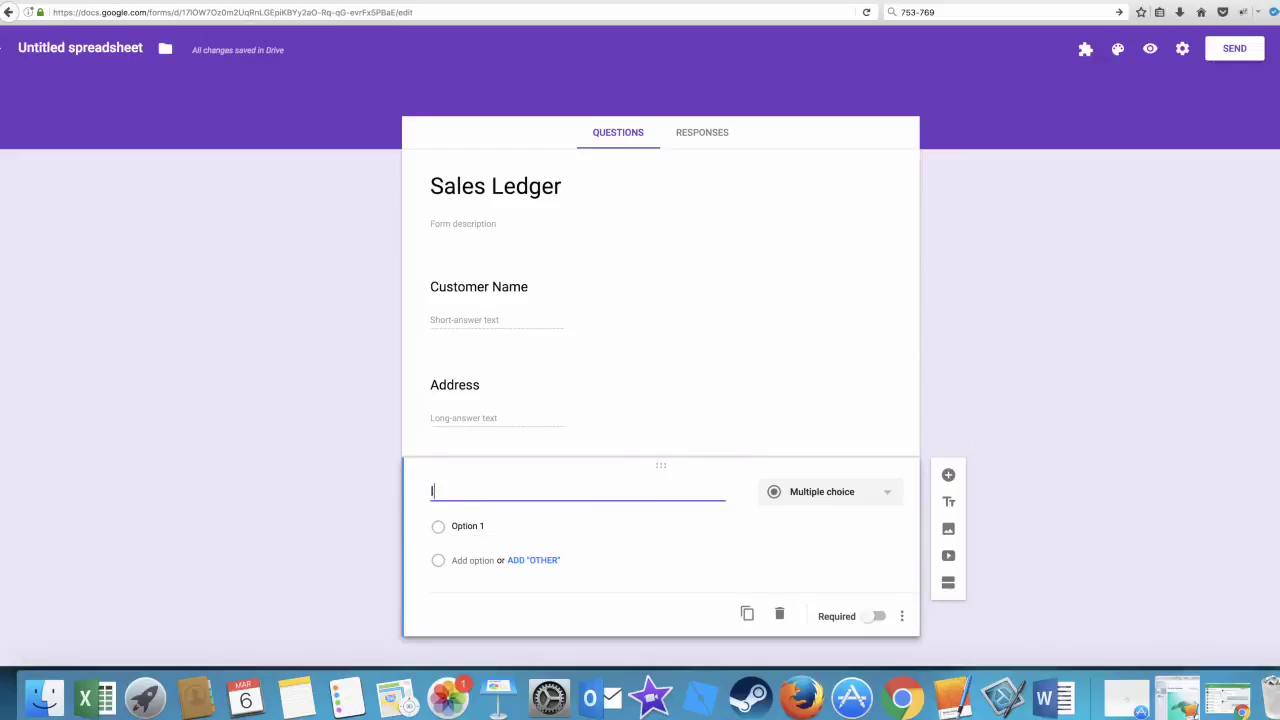
{"action": "type", "text": "nterested in product?"}
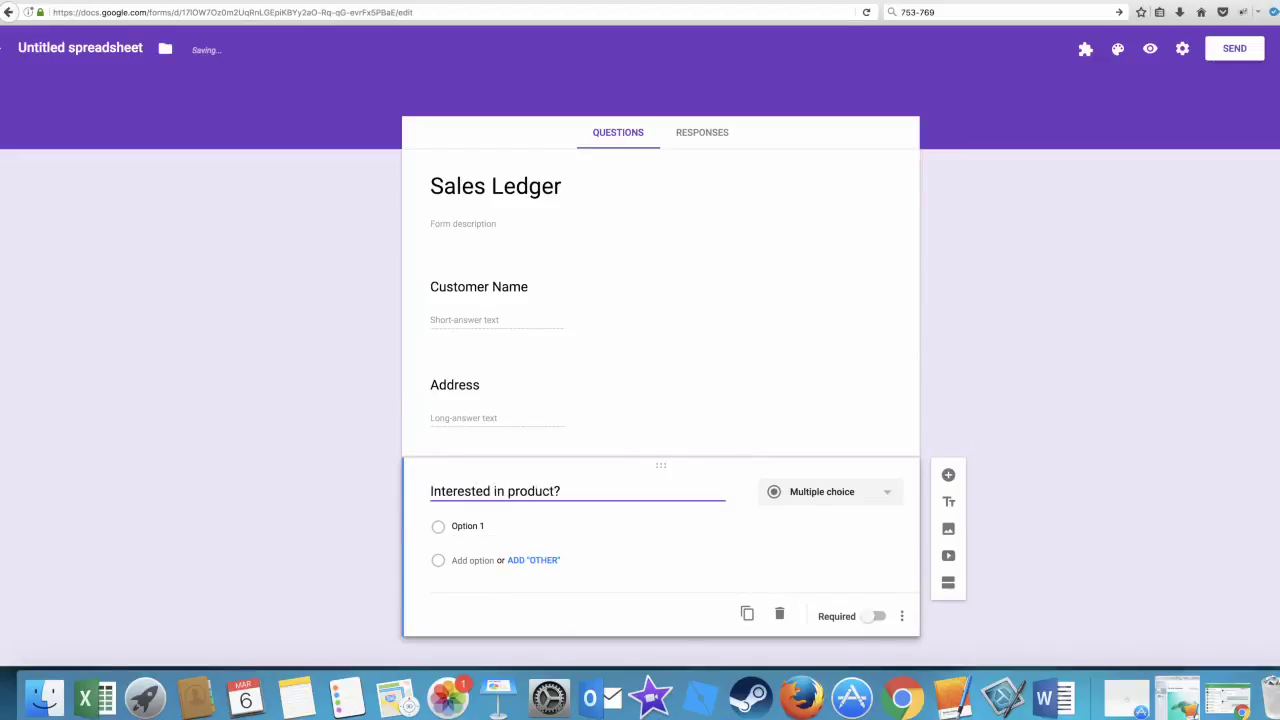
Give the "Interested in product?" question the answer options "Yes" and "No", plus an "Other" option.
{"action": "left_click", "coordinate": [468, 525]}
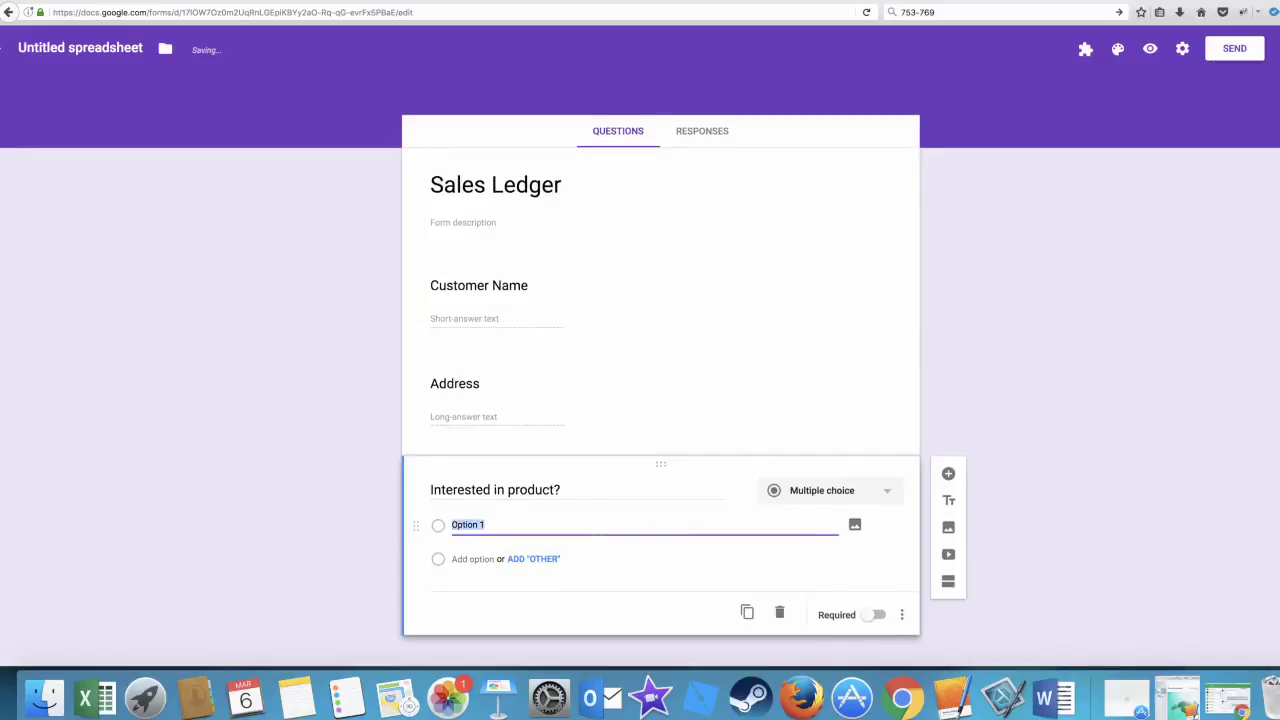
{"action": "type", "text": "Yes"}
{"action": "key", "text": "Return"}
{"action": "type", "text": "No"}
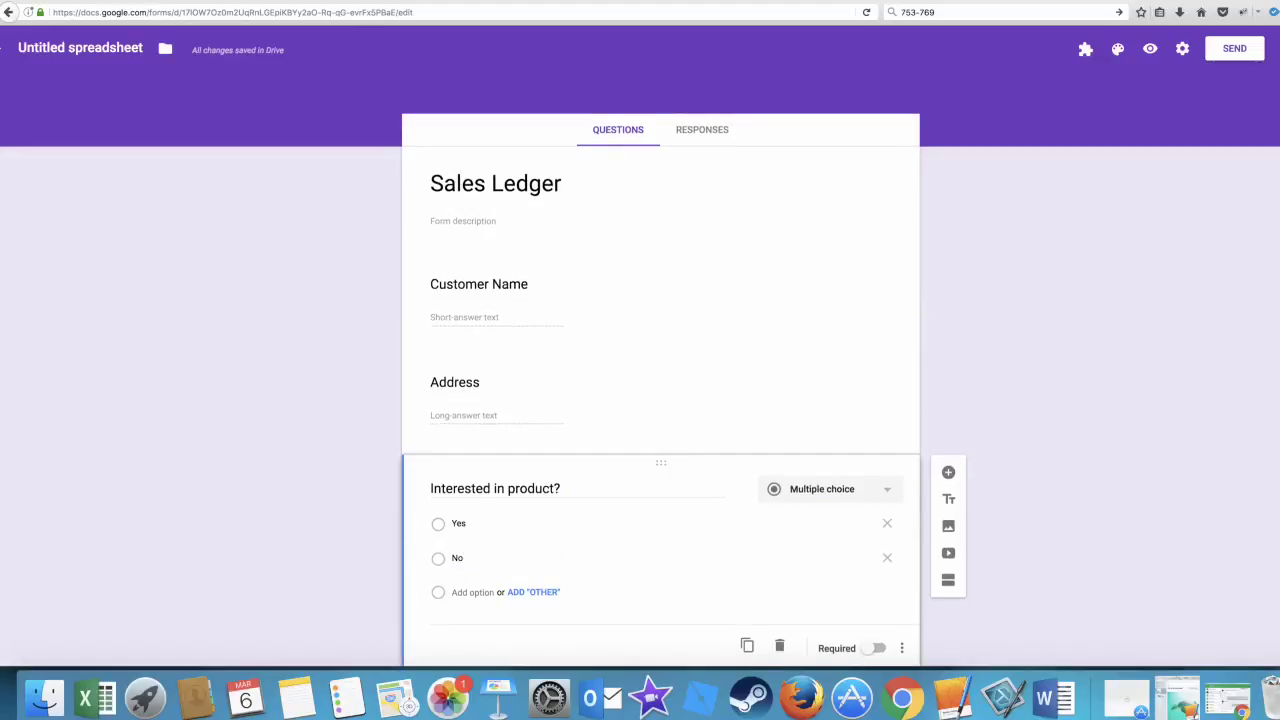
{"action": "scroll", "coordinate": [757, 580], "scroll_direction": "down", "scroll_amount": 1}
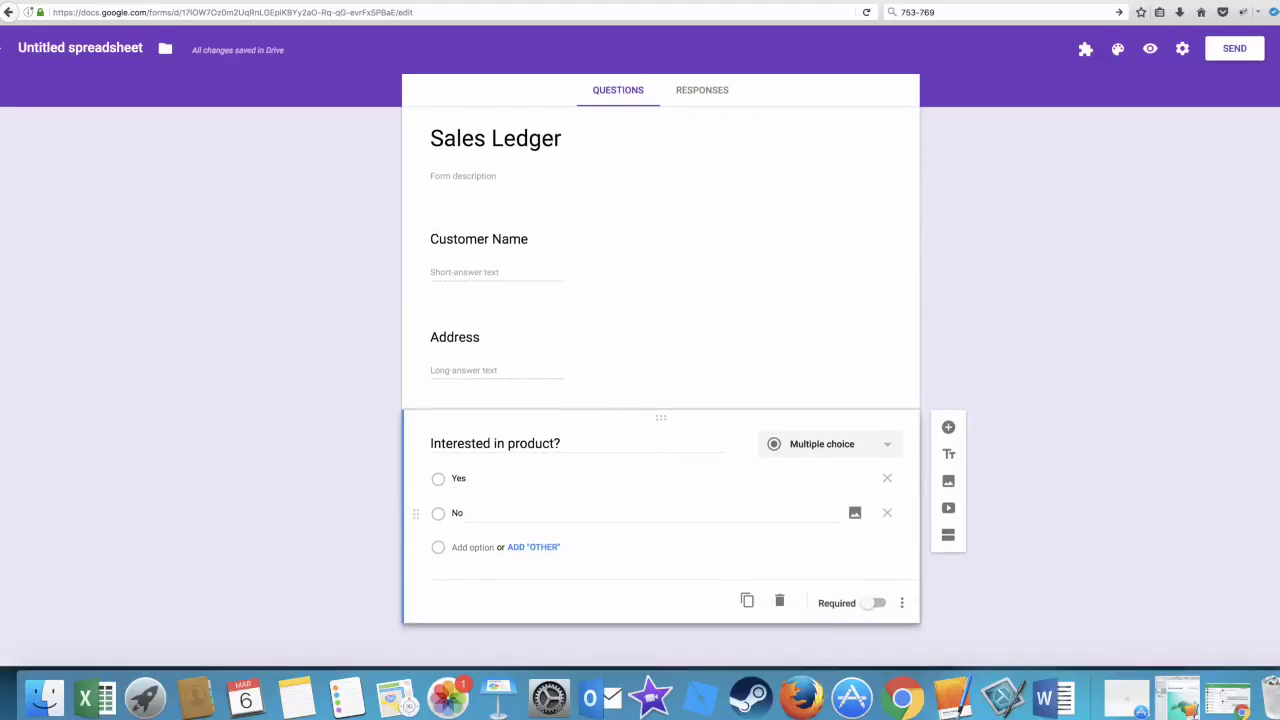
{"action": "left_click", "coordinate": [533, 547]}
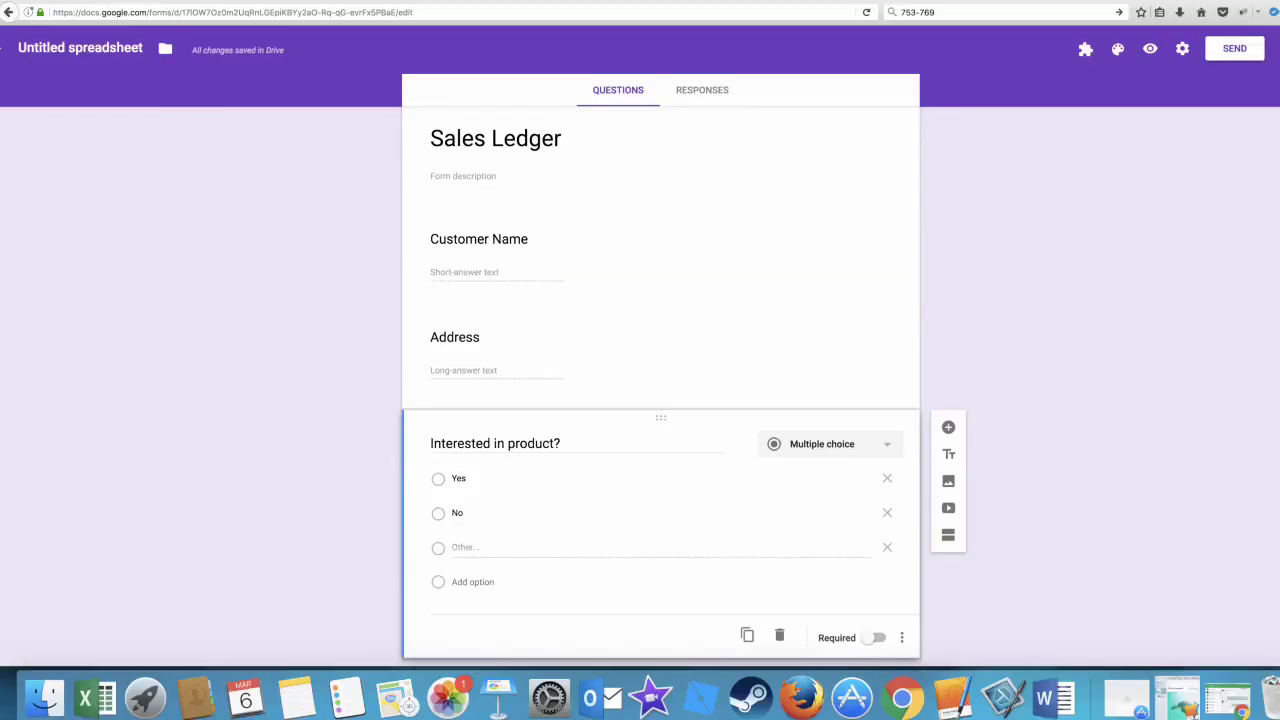
Duplicate the "Interested in product?" question and look through the available question types, keeping the copy as Multiple choice.
{"action": "scroll", "coordinate": [660, 386], "scroll_direction": "down", "scroll_amount": 1}
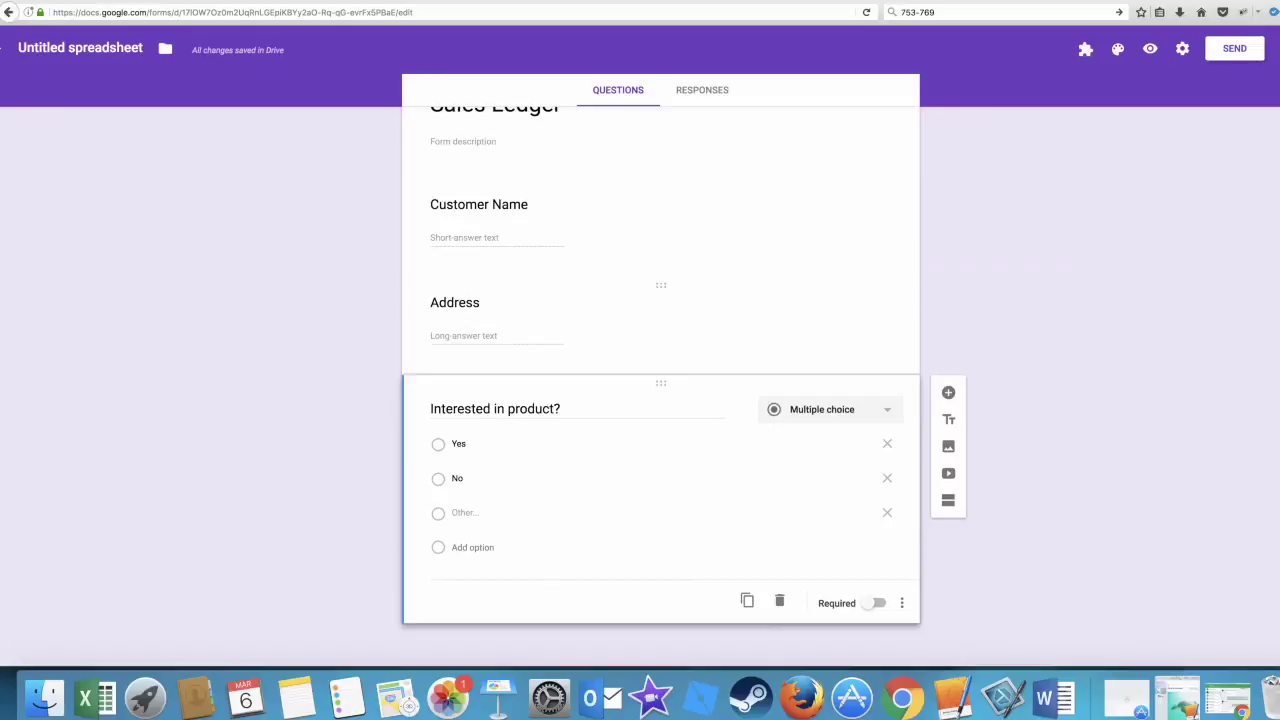
{"action": "scroll", "coordinate": [660, 386], "scroll_direction": "up", "scroll_amount": 1}
{"action": "scroll", "coordinate": [660, 386], "scroll_direction": "down", "scroll_amount": 1}
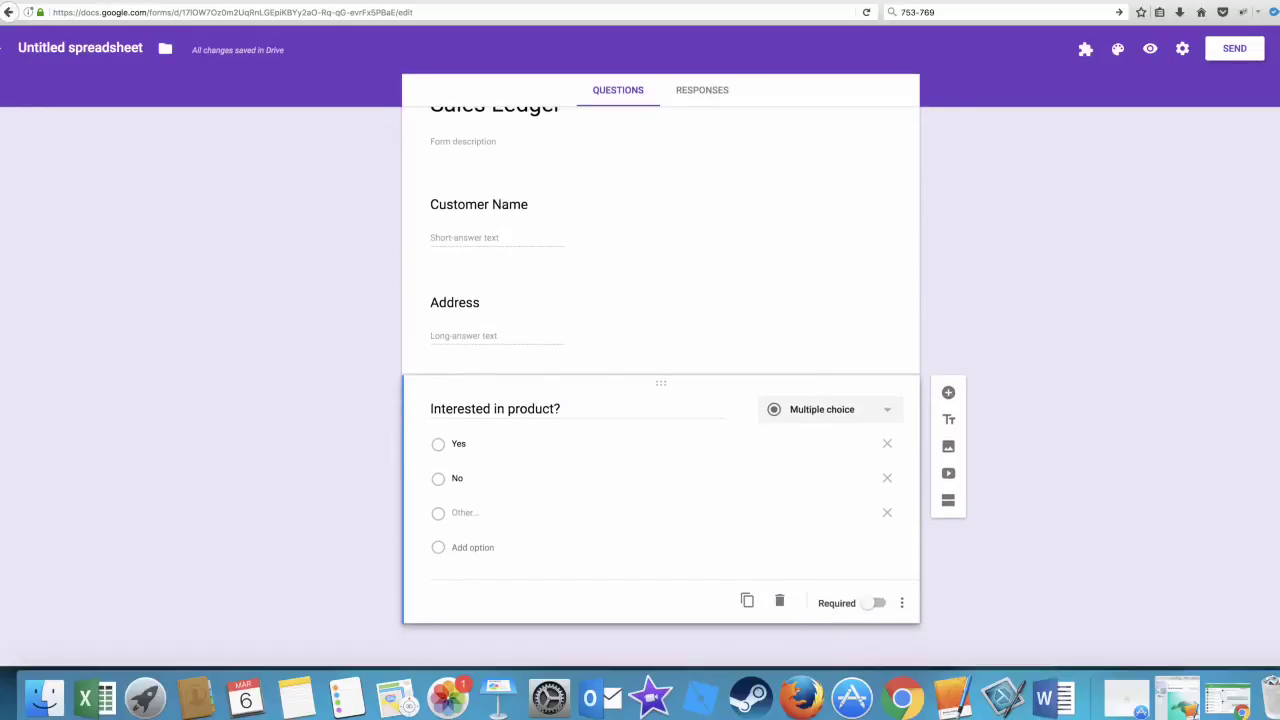
{"action": "left_click", "coordinate": [747, 600]}
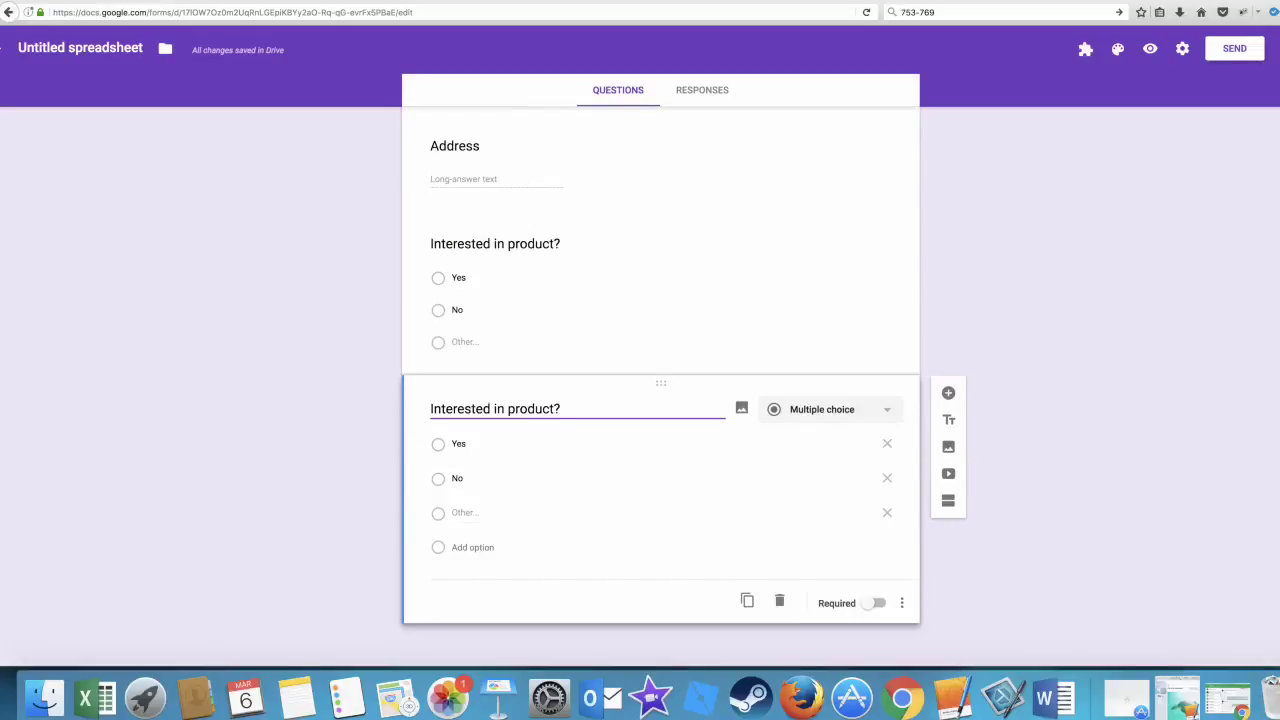
{"action": "left_click", "coordinate": [830, 409]}
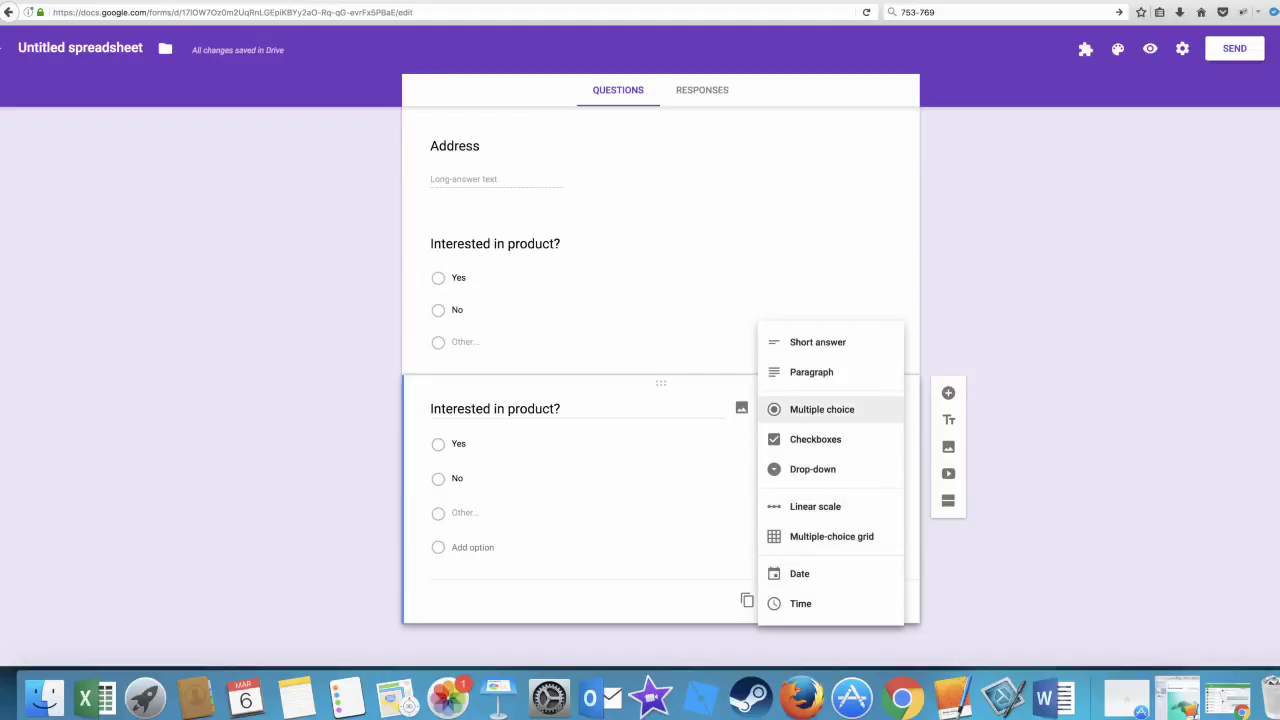
{"action": "left_click", "coordinate": [457, 310]}
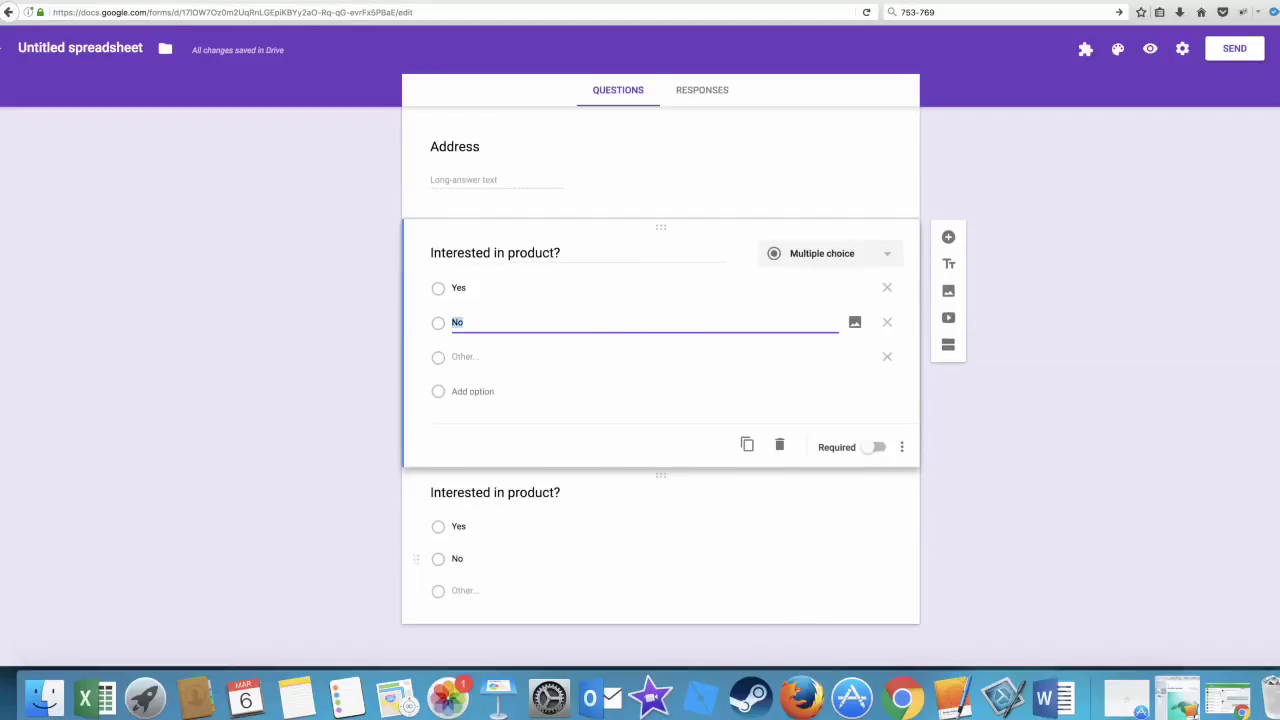
{"action": "left_click", "coordinate": [457, 559]}
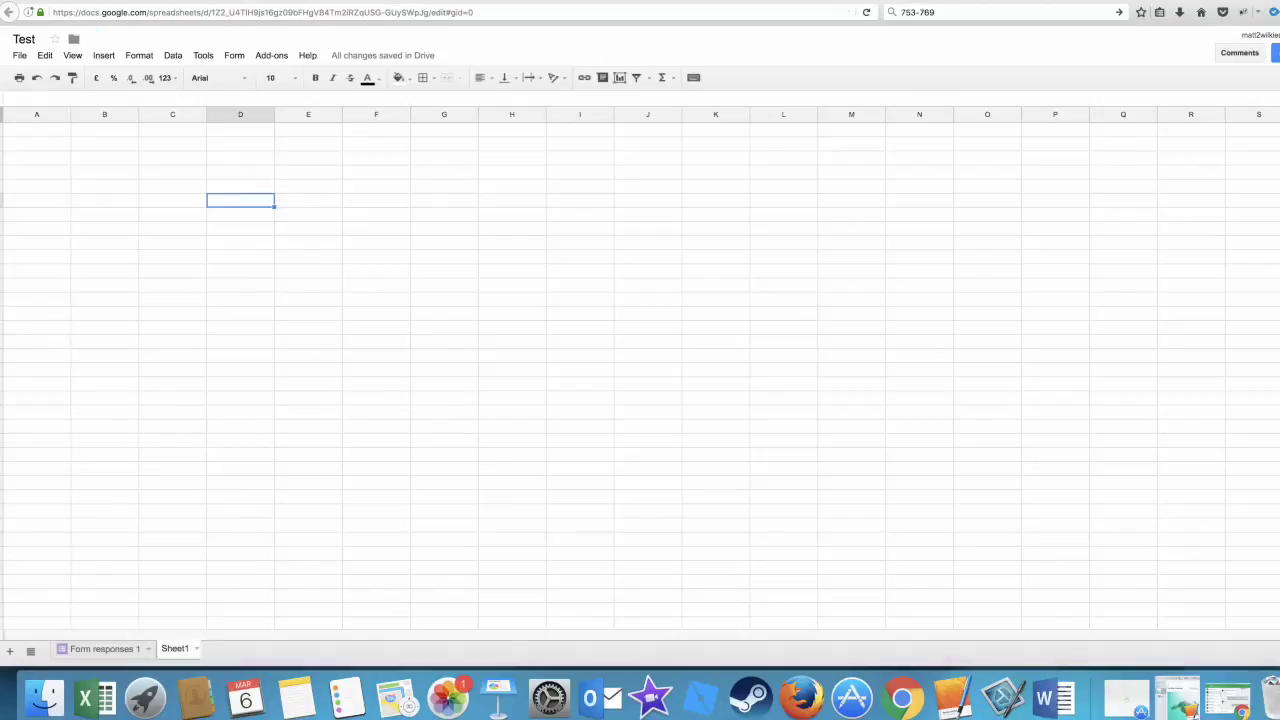
Open the live Sales Ledger form from the linked "Test" spreadsheet.
{"action": "left_click", "coordinate": [376, 143]}
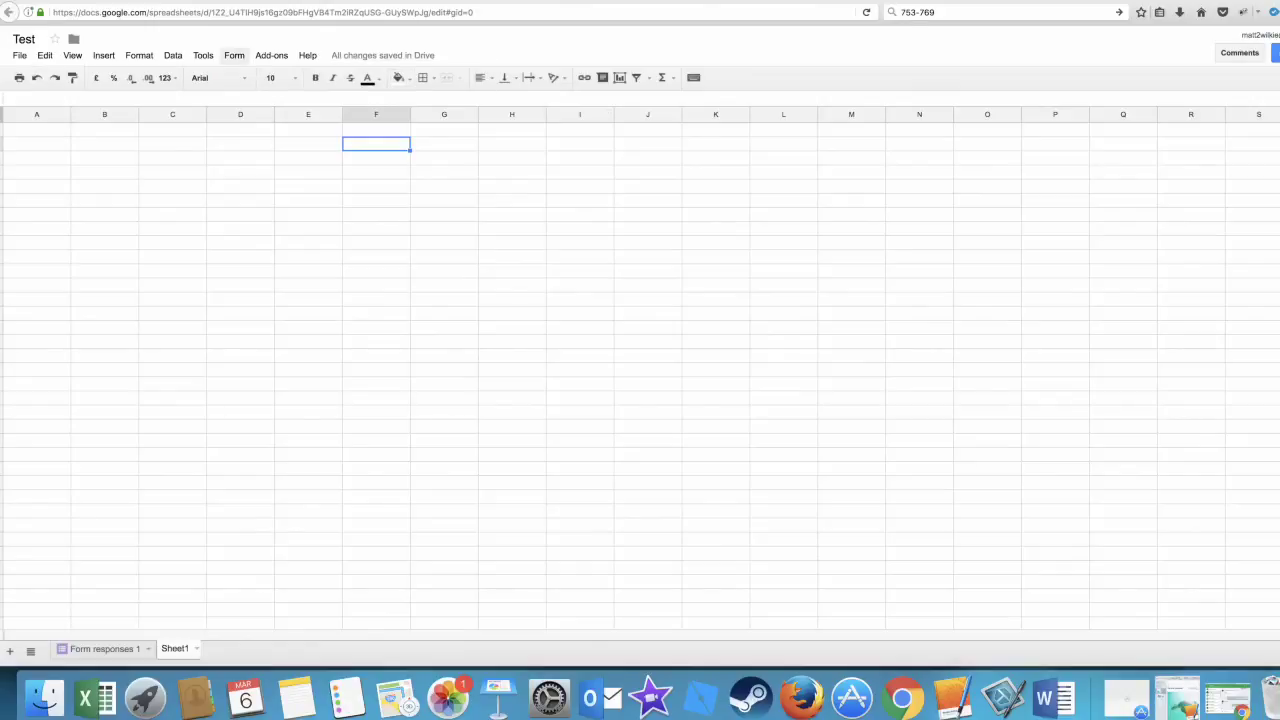
{"action": "left_click", "coordinate": [234, 55]}
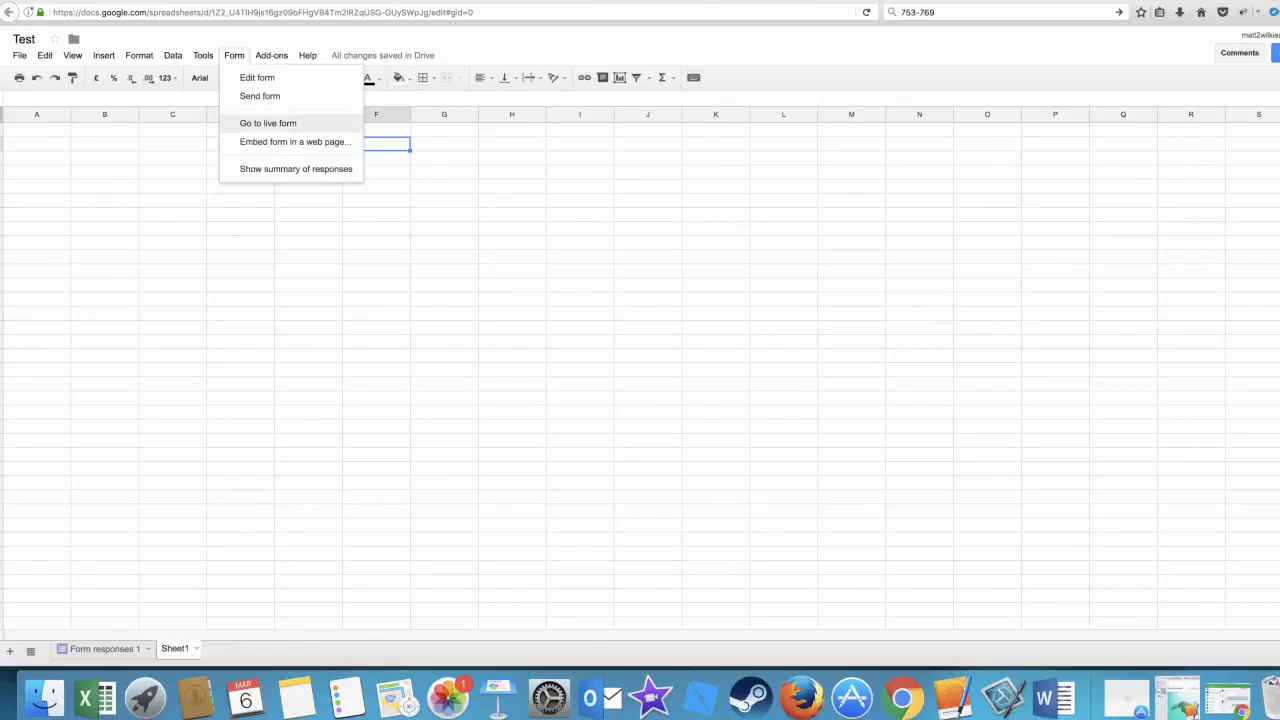
{"action": "left_click_drag", "start_coordinate": [712, 242], "coordinate": [652, 242]}
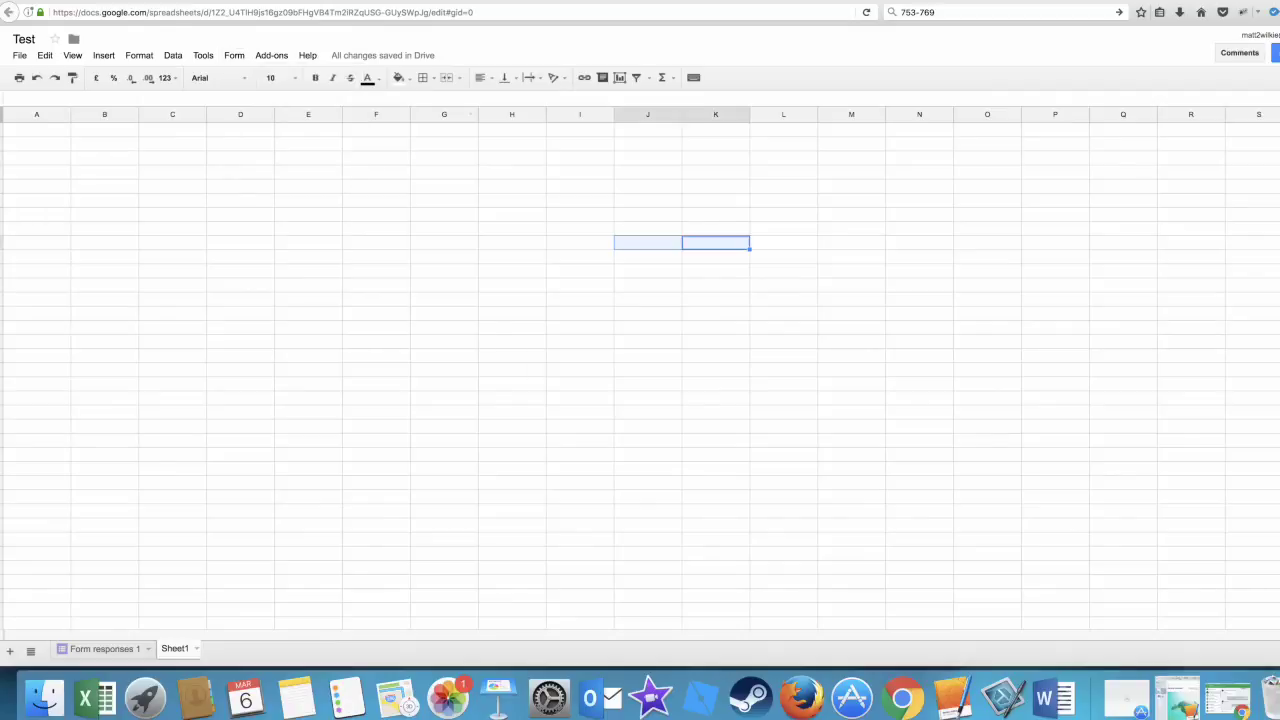
{"action": "left_click", "coordinate": [234, 55]}
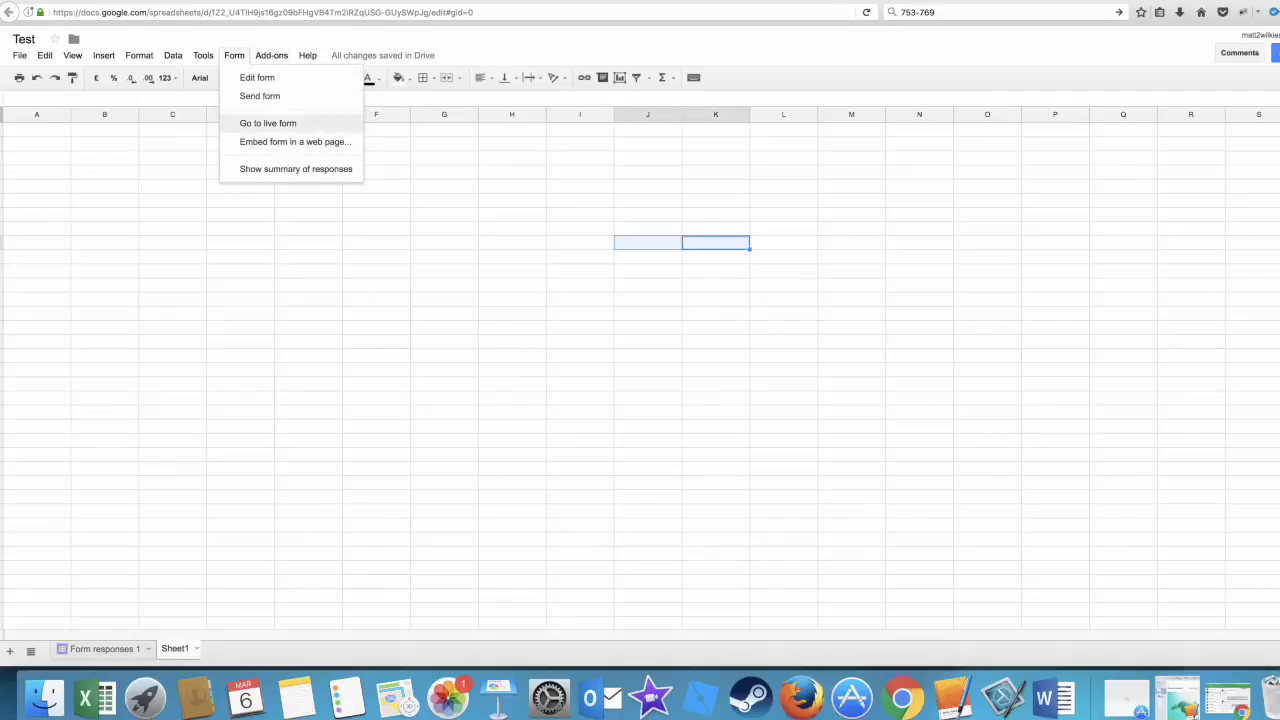
{"action": "left_click", "coordinate": [265, 124]}
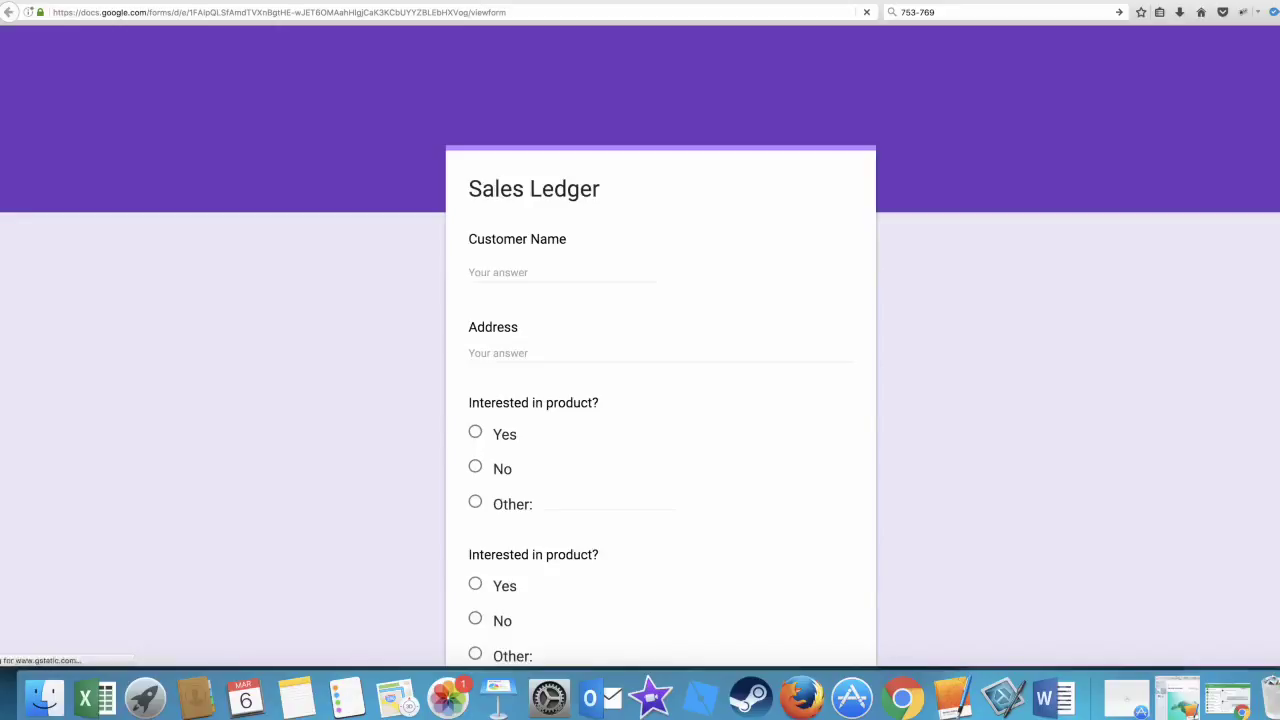
Fill in the customer's name and address on the live Sales Ledger form.
{"action": "scroll", "coordinate": [660, 400], "scroll_direction": "down", "scroll_amount": 5}
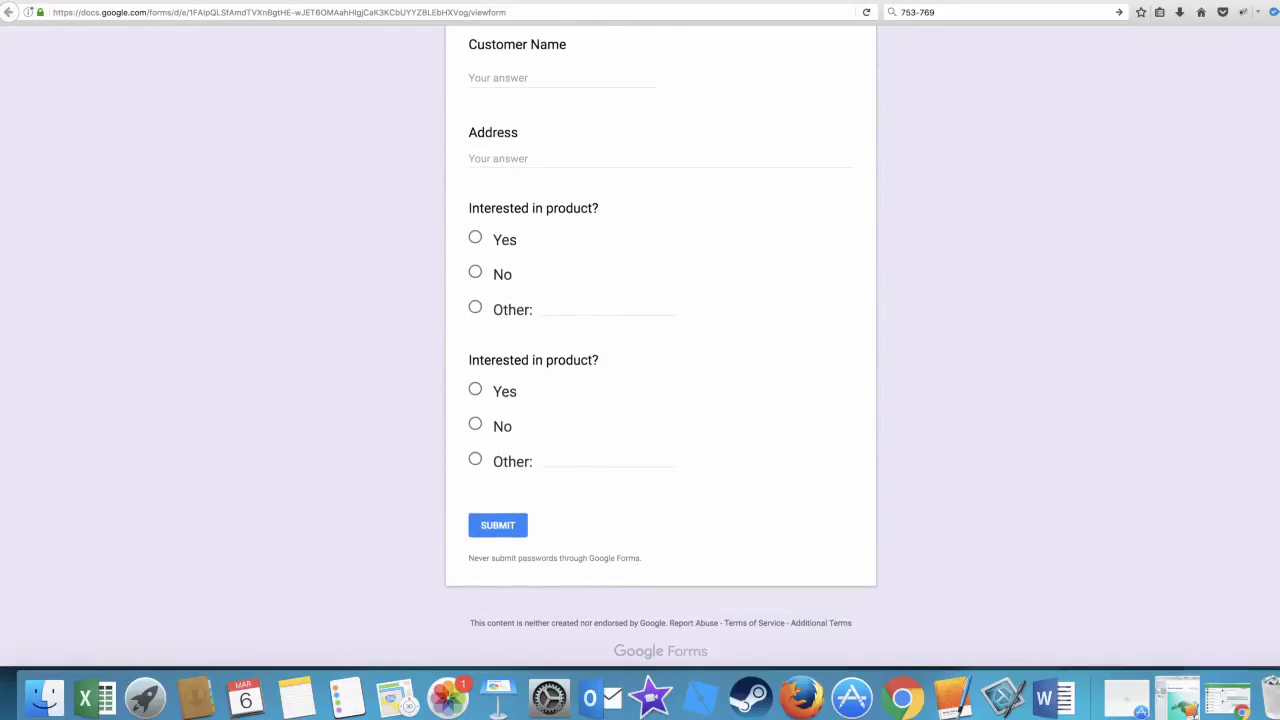
{"action": "left_click", "coordinate": [469, 78]}
{"action": "type", "text": "Dave"}
{"action": "left_click", "coordinate": [469, 158]}
{"action": "type", "text": "Aom"}
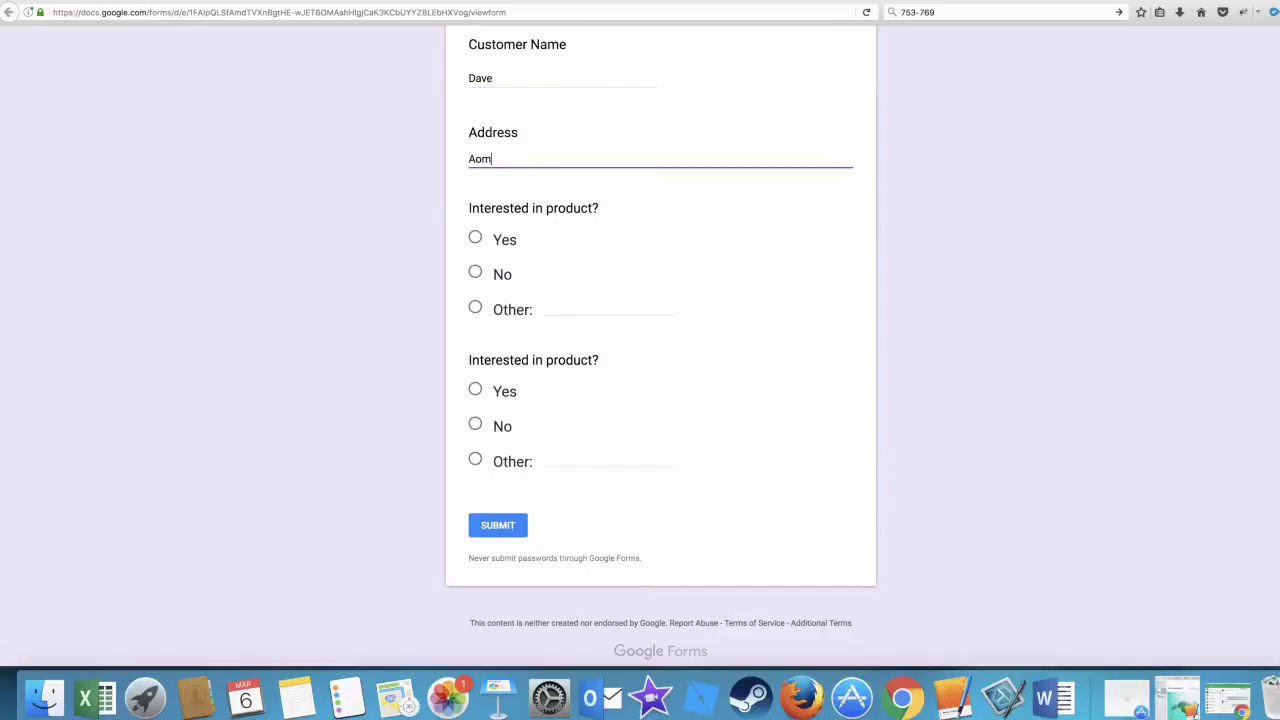
{"action": "key", "text": "BackSpace"}
{"action": "key", "text": "BackSpace"}
{"action": "key", "text": "BackSpace"}
{"action": "type", "text": "\"Somewhere city"}
{"action": "scroll", "coordinate": [660, 360], "scroll_direction": "down", "scroll_amount": 1}
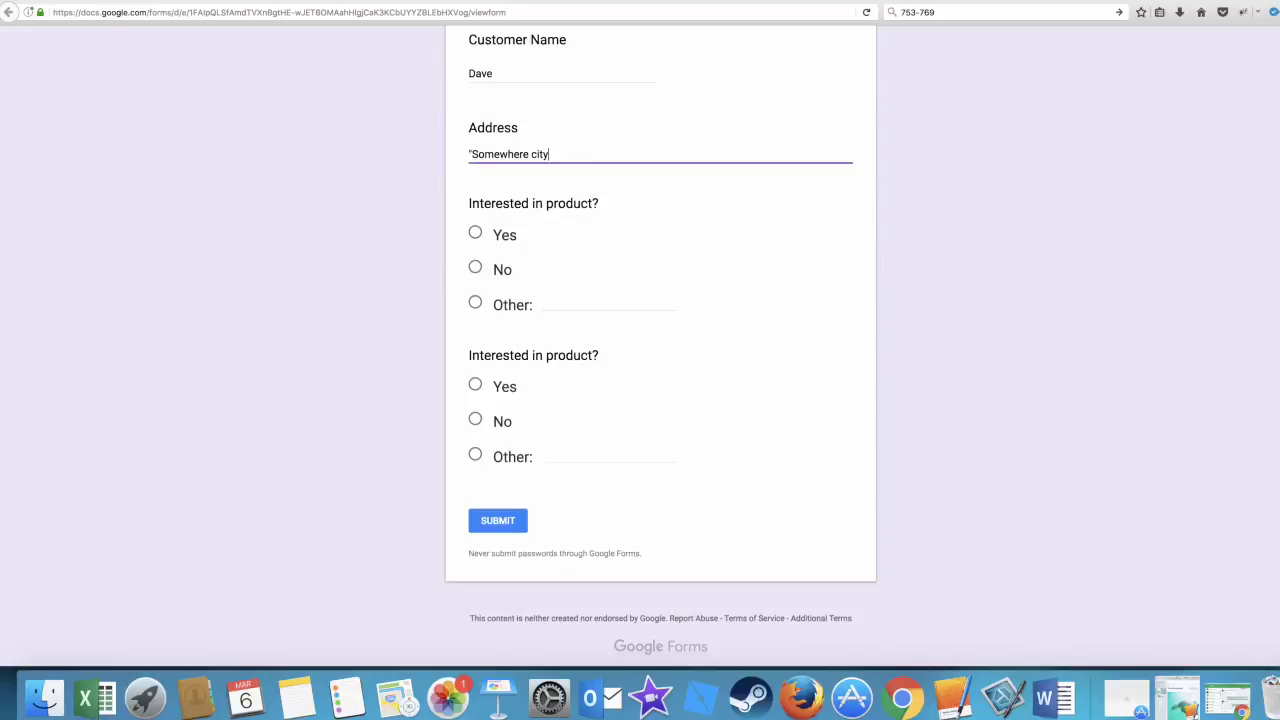
Answer the first "Interested in product?" question with "No" and submit the response.
{"action": "left_click", "coordinate": [475, 267]}
{"action": "scroll", "coordinate": [660, 340], "scroll_direction": "down", "scroll_amount": 1}
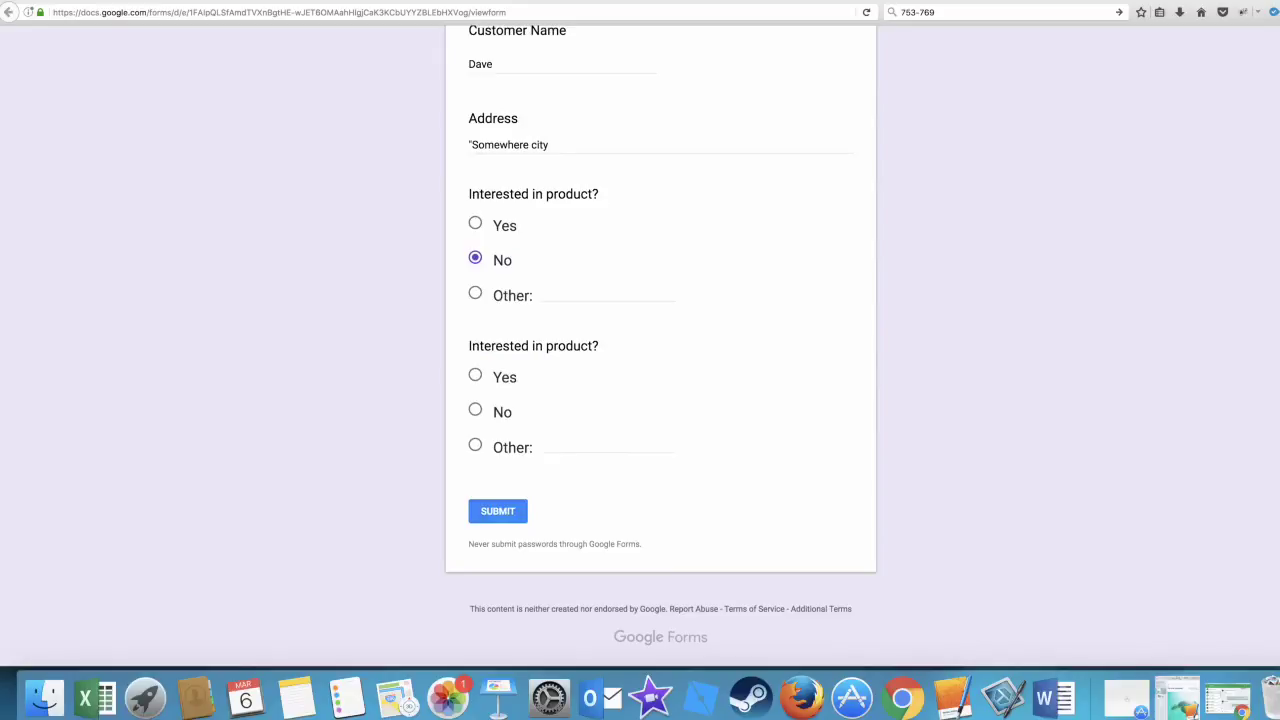
{"action": "left_click", "coordinate": [498, 511]}
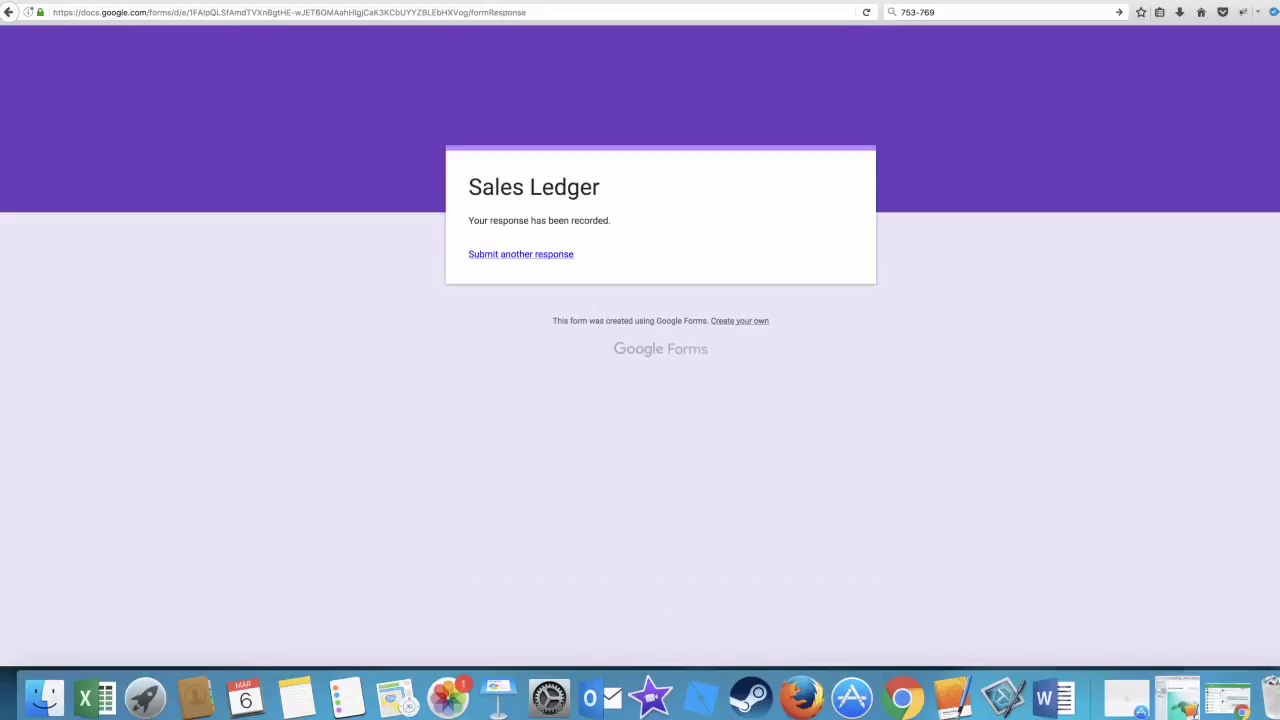
Return to the "Test" spreadsheet and show its "Form responses 1" sheet.
{"action": "key", "text": "ctrl+Tab"}
{"action": "key", "text": "ctrl+Tab"}
{"action": "key", "text": "ctrl+Tab"}
{"action": "key", "text": "ctrl+Tab"}
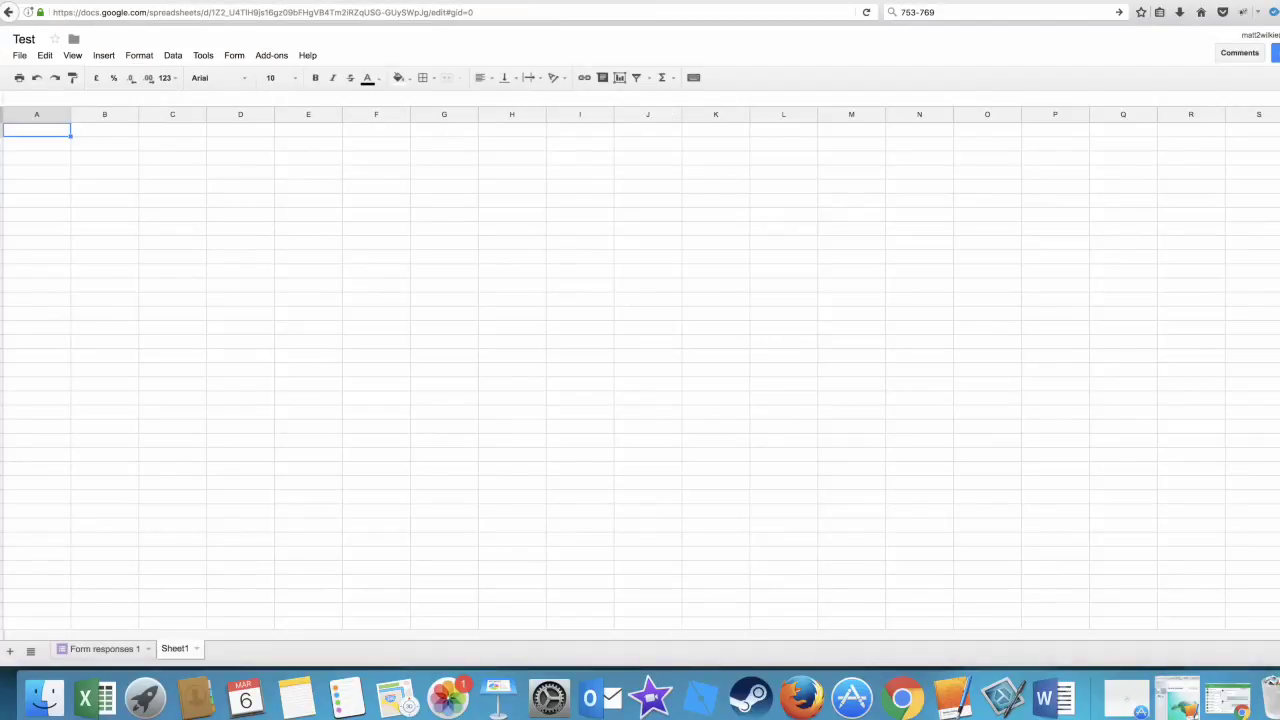
{"action": "key", "text": "alt+Up"}
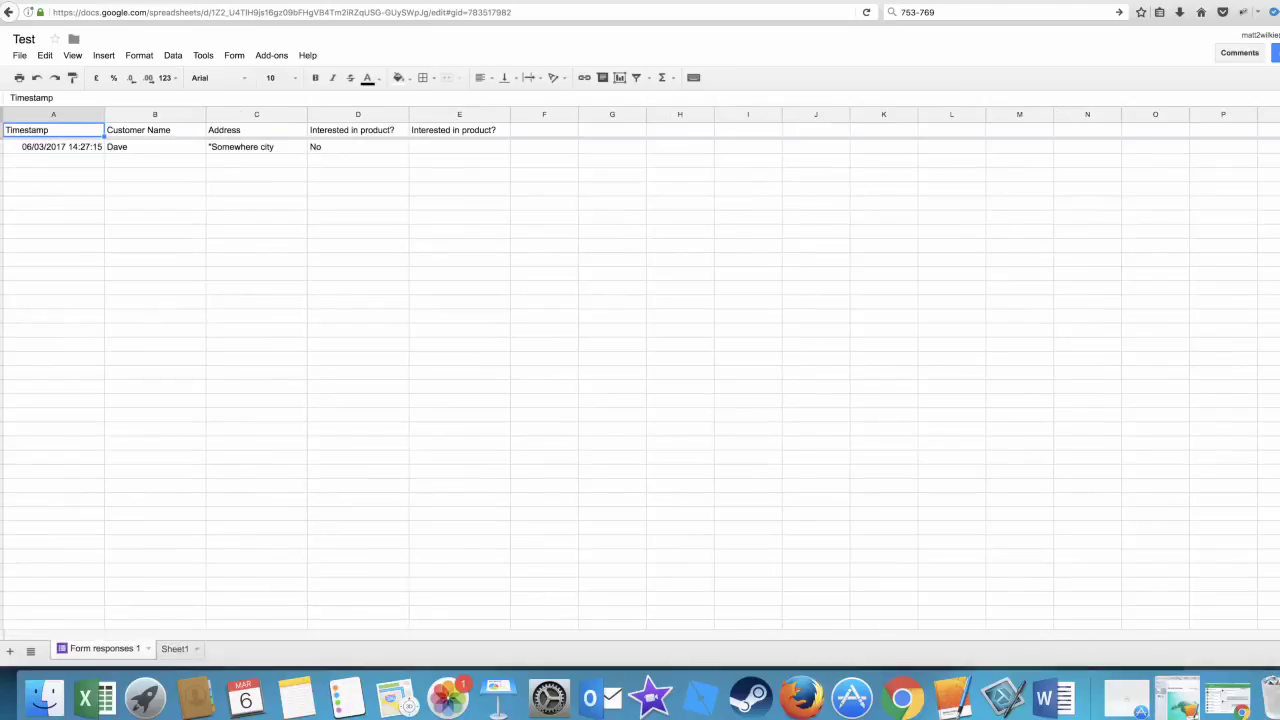
Examine the first recorded response against its headers, from the timestamp and customer details to the two "Interested in product?" columns.
{"action": "left_click", "coordinate": [155, 160]}
{"action": "left_click", "coordinate": [53, 130]}
{"action": "left_click", "coordinate": [53, 147]}
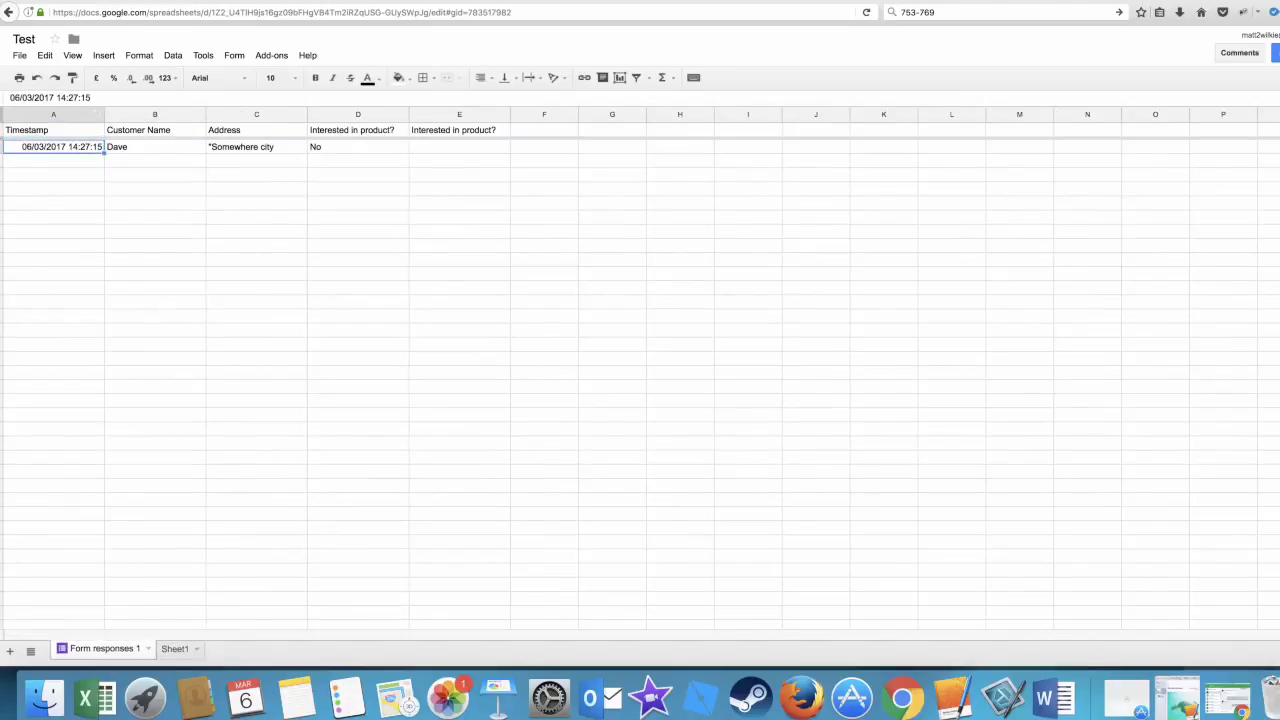
{"action": "left_click", "coordinate": [155, 130]}
{"action": "left_click", "coordinate": [155, 147]}
{"action": "left_click", "coordinate": [256, 130]}
{"action": "left_click", "coordinate": [256, 147]}
{"action": "left_click", "coordinate": [358, 130]}
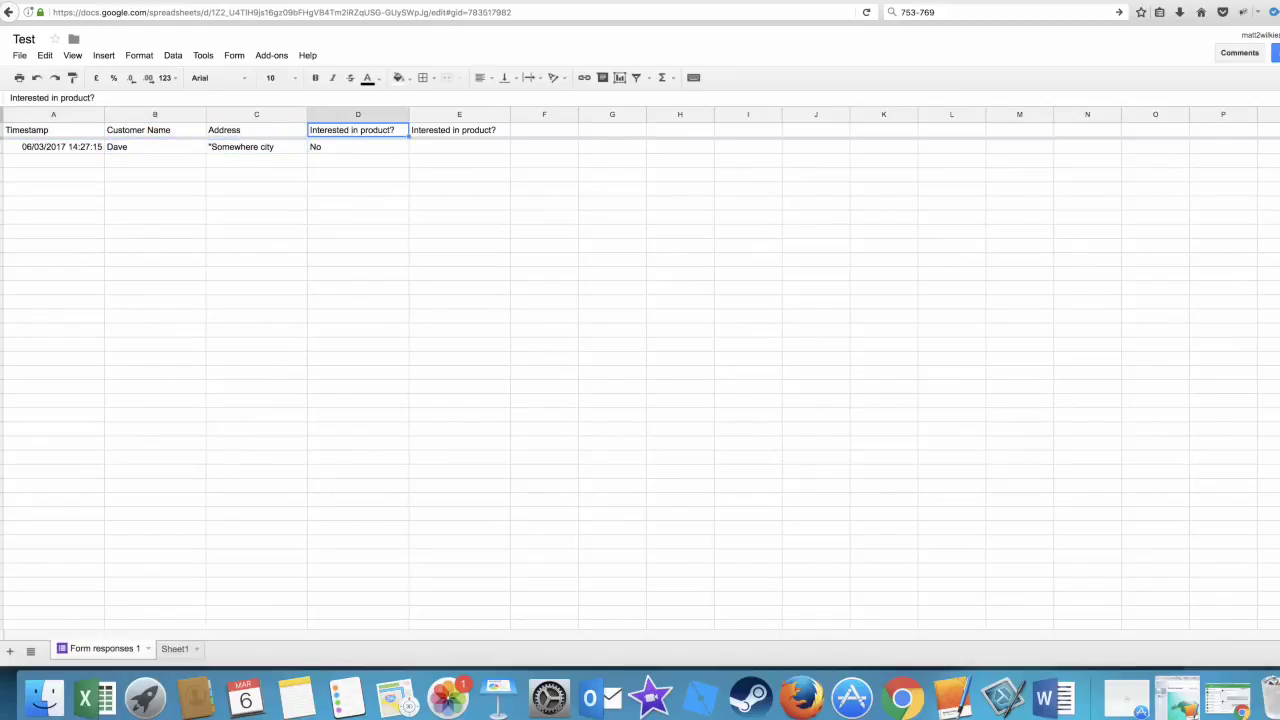
{"action": "left_click", "coordinate": [358, 147]}
{"action": "left_click", "coordinate": [459, 130]}
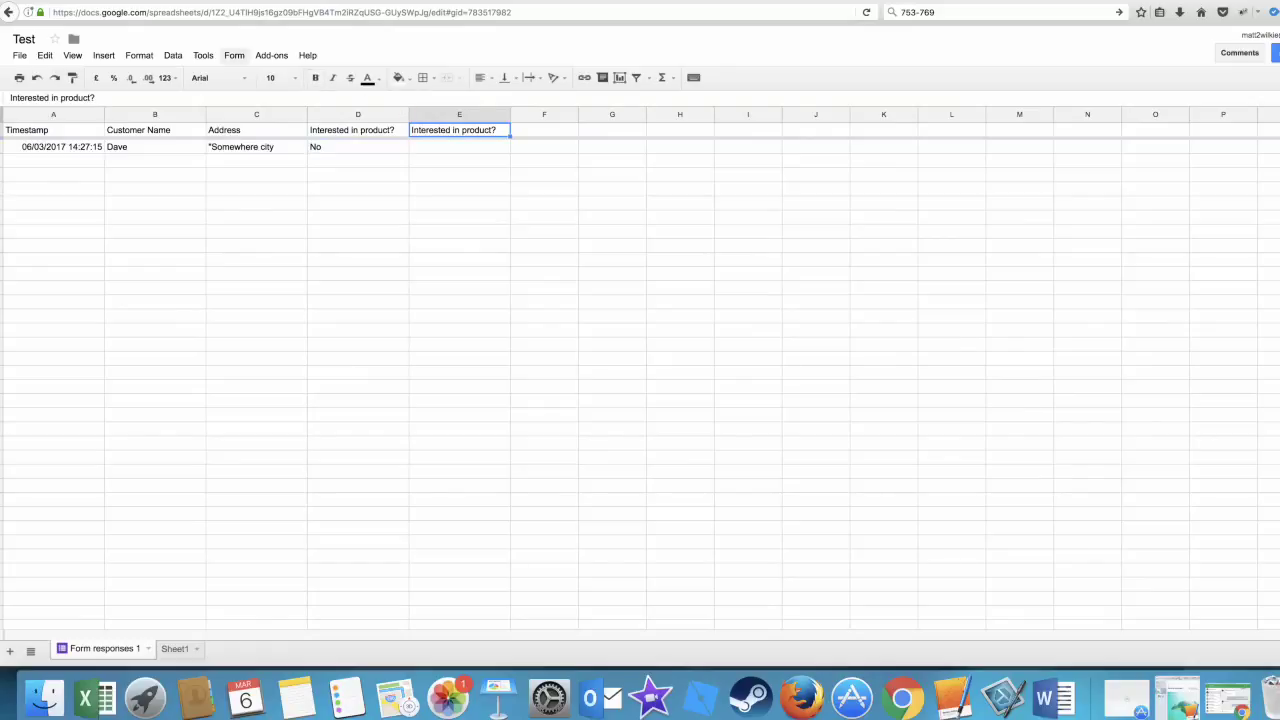
Open the linked Sales Ledger form for editing from the "Test" spreadsheet.
{"action": "left_click", "coordinate": [234, 55]}
{"action": "left_click", "coordinate": [255, 77]}
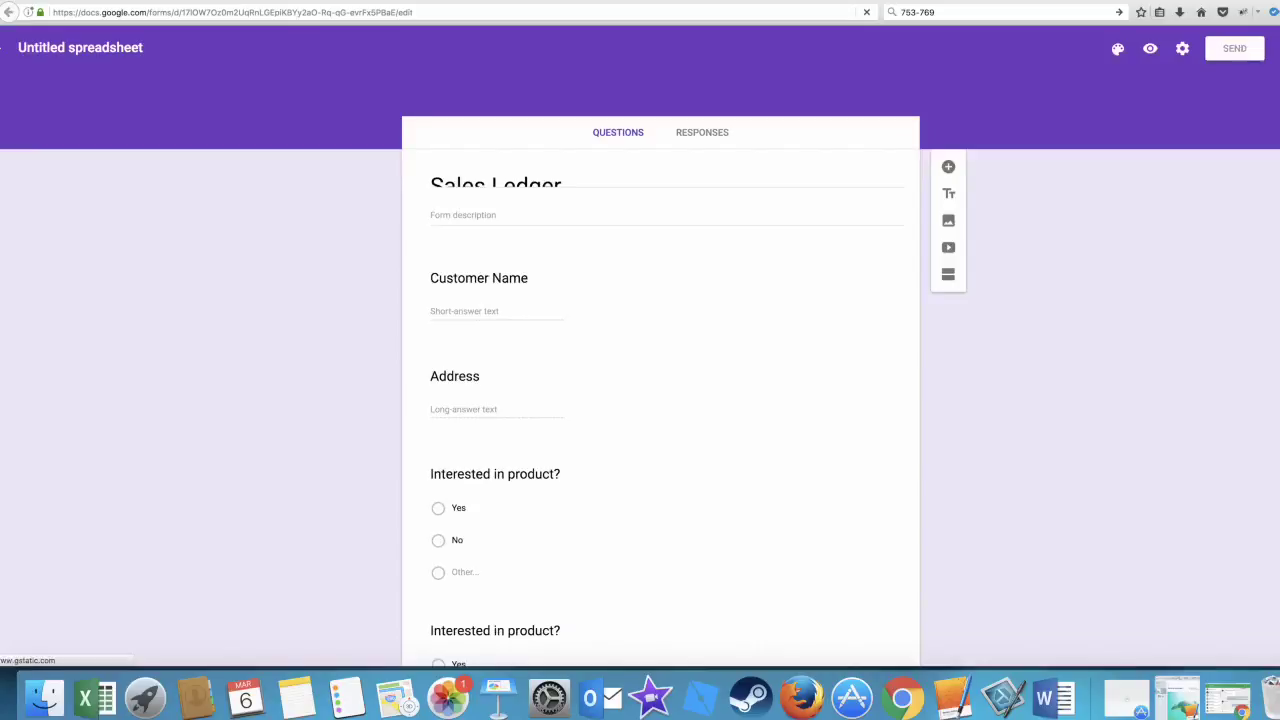
{"action": "scroll", "coordinate": [621, 371], "scroll_direction": "down", "scroll_amount": 3}
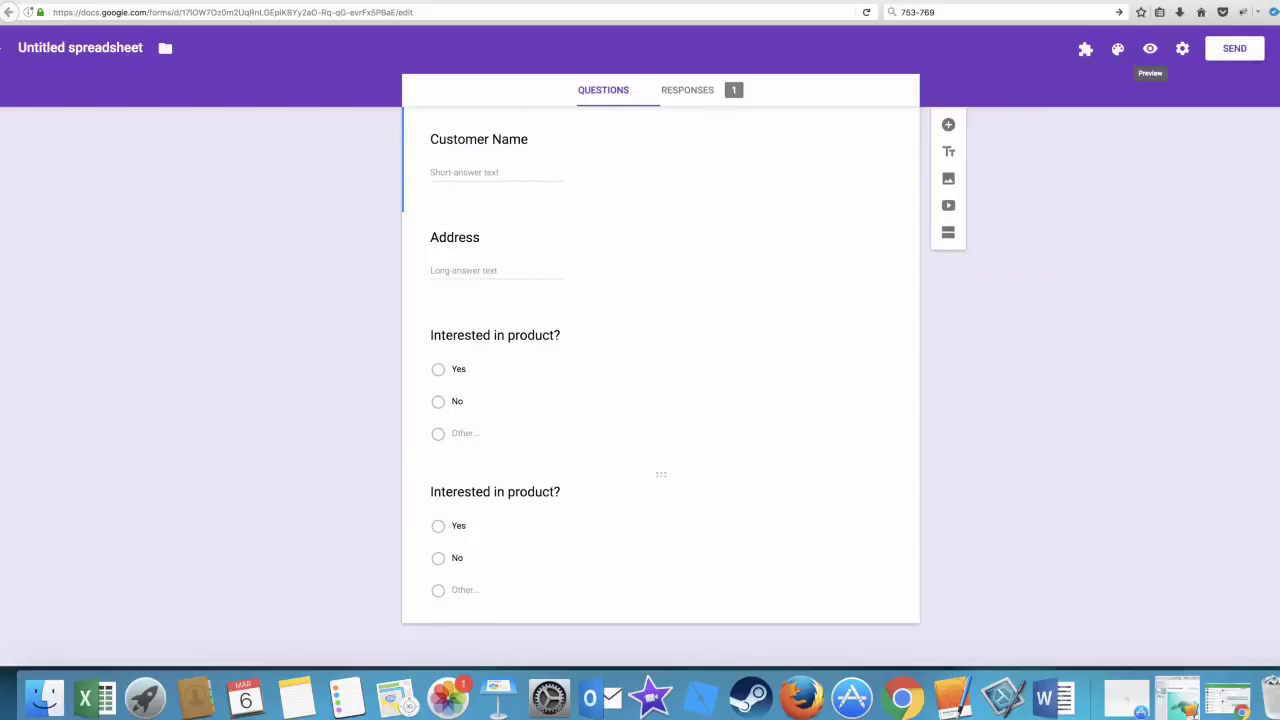
Delete the second "Interested in product?" question from the Sales Ledger form and review the remaining questions.
{"action": "left_click", "coordinate": [494, 491]}
{"action": "left_click", "coordinate": [873, 500]}
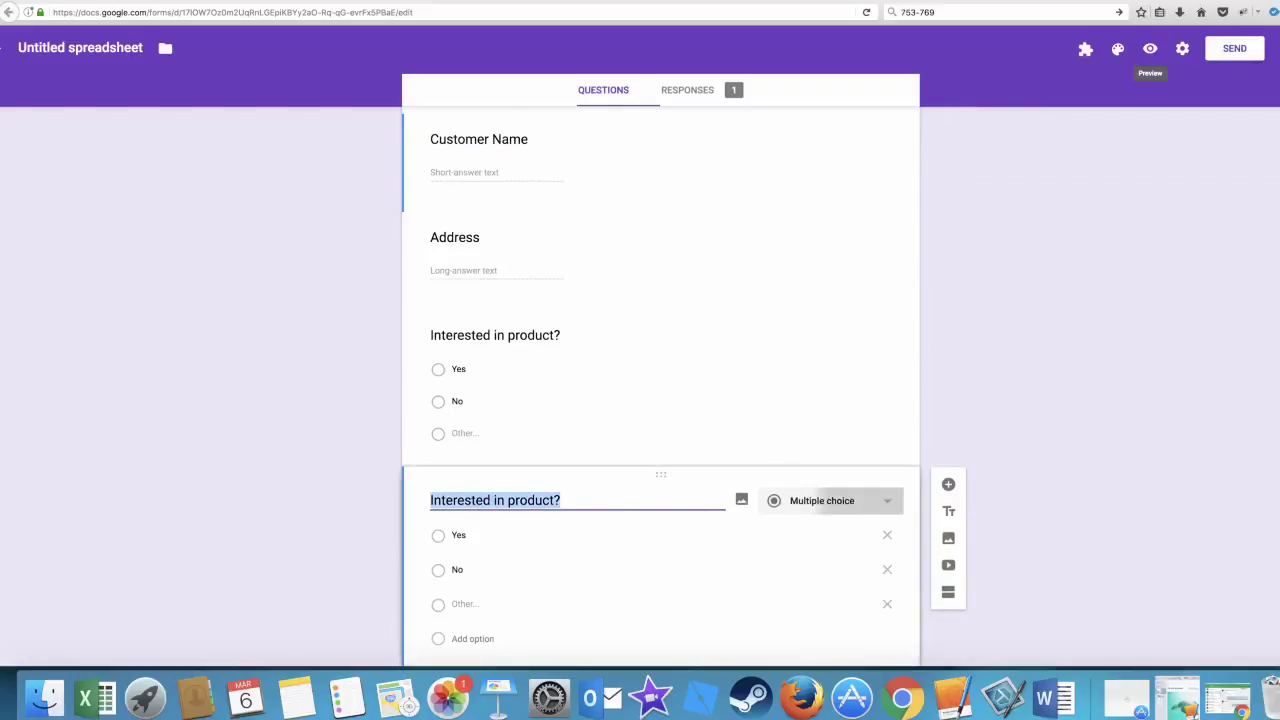
{"action": "scroll", "coordinate": [873, 494], "scroll_direction": "down", "scroll_amount": 2}
{"action": "right_click", "coordinate": [873, 400]}
{"action": "key", "text": "Escape"}
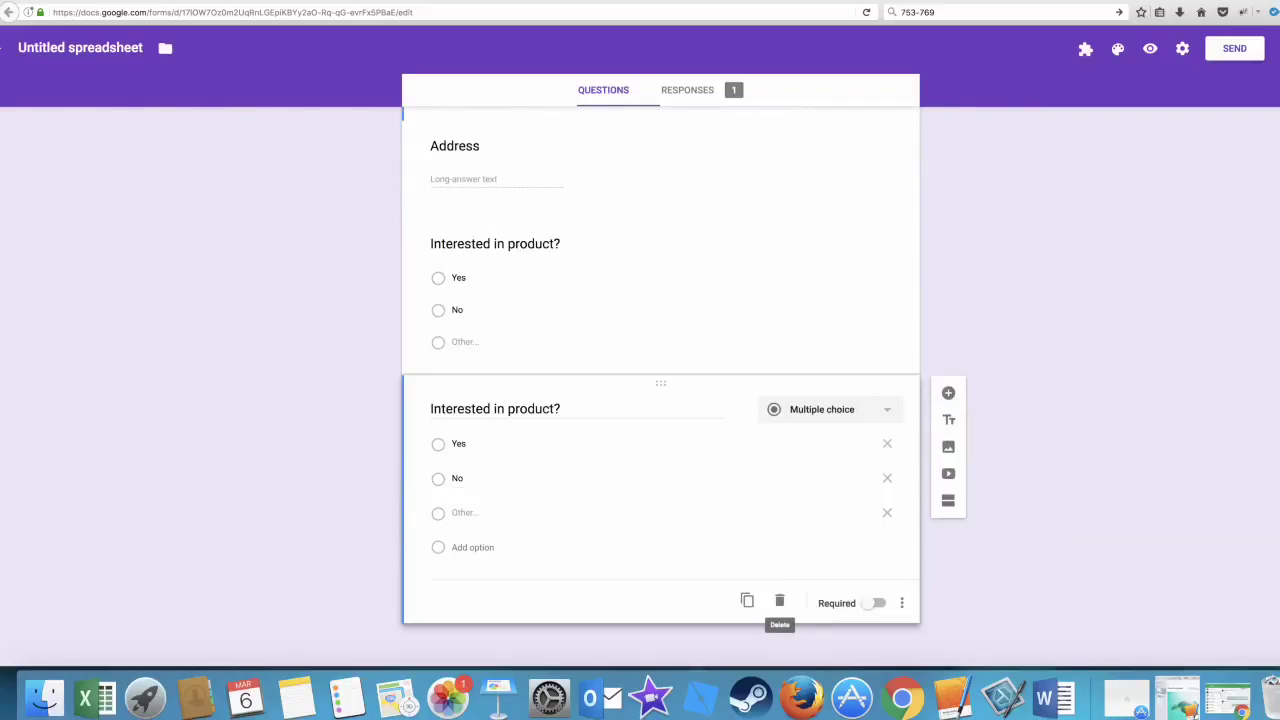
{"action": "left_click", "coordinate": [780, 600]}
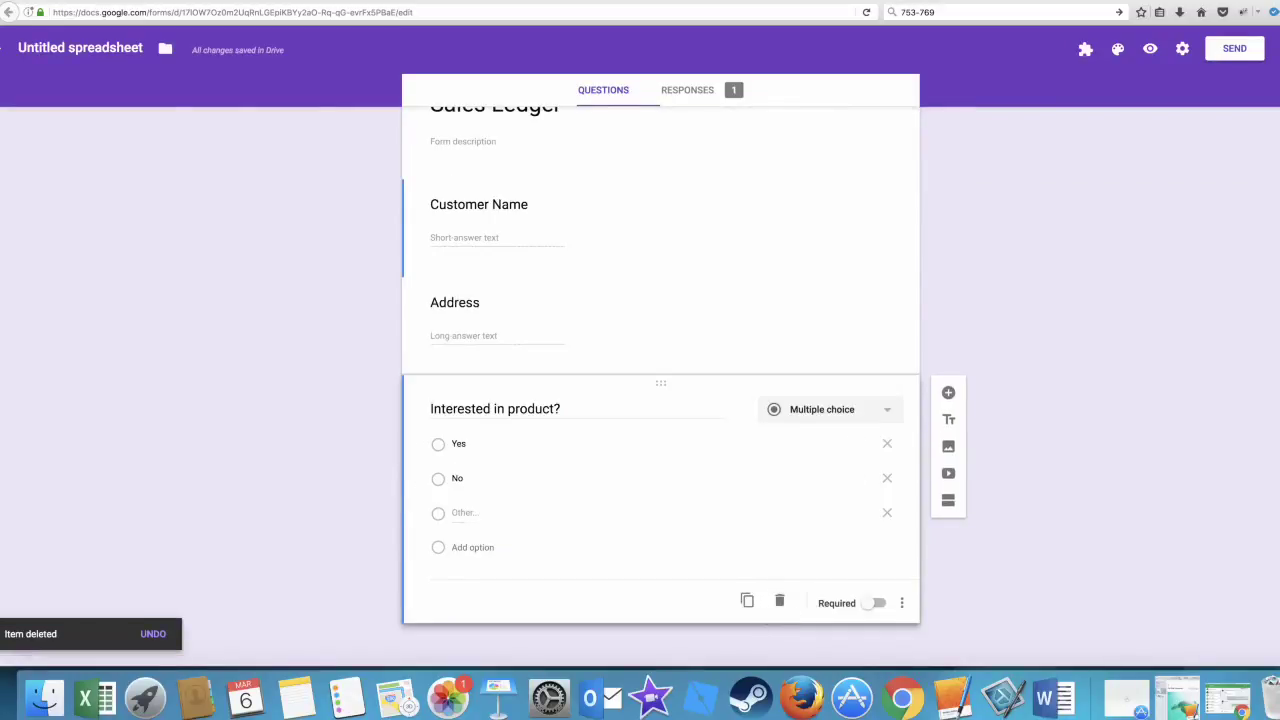
{"action": "scroll", "coordinate": [660, 384], "scroll_direction": "up", "scroll_amount": 2}
{"action": "scroll", "coordinate": [660, 384], "scroll_direction": "down", "scroll_amount": 2}
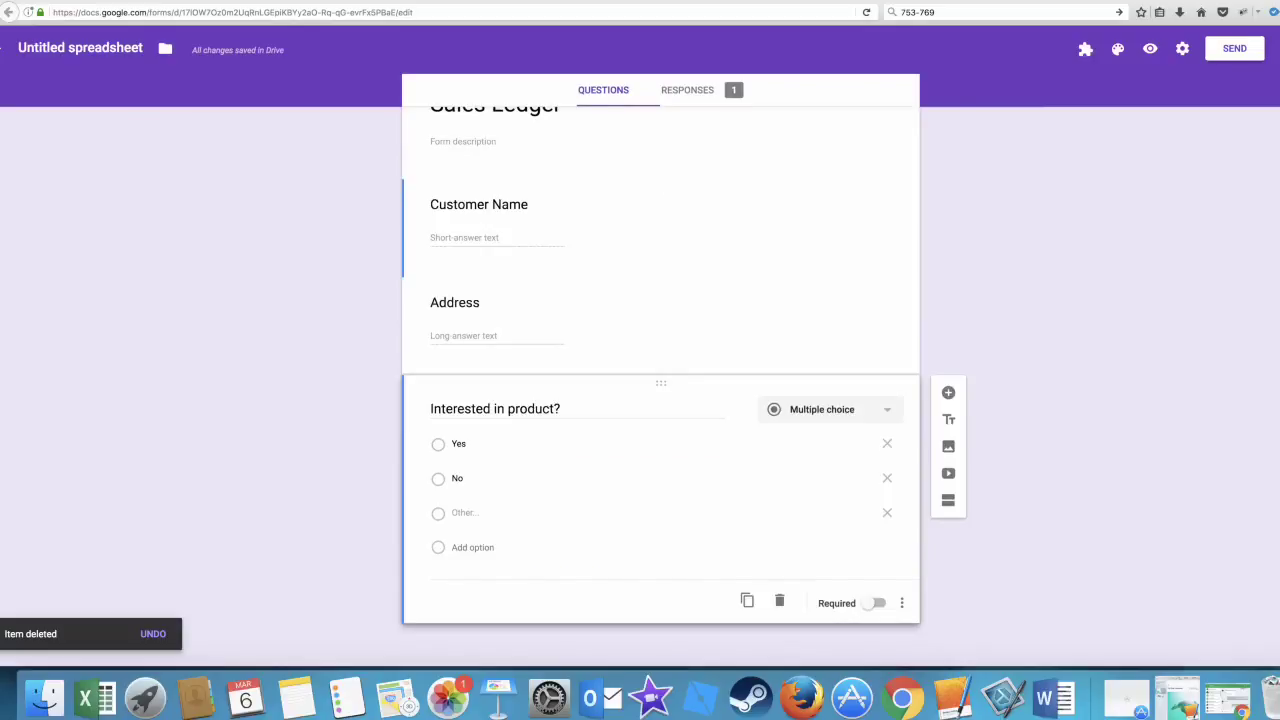
{"action": "scroll", "coordinate": [640, 385], "scroll_direction": "up", "scroll_amount": 2}
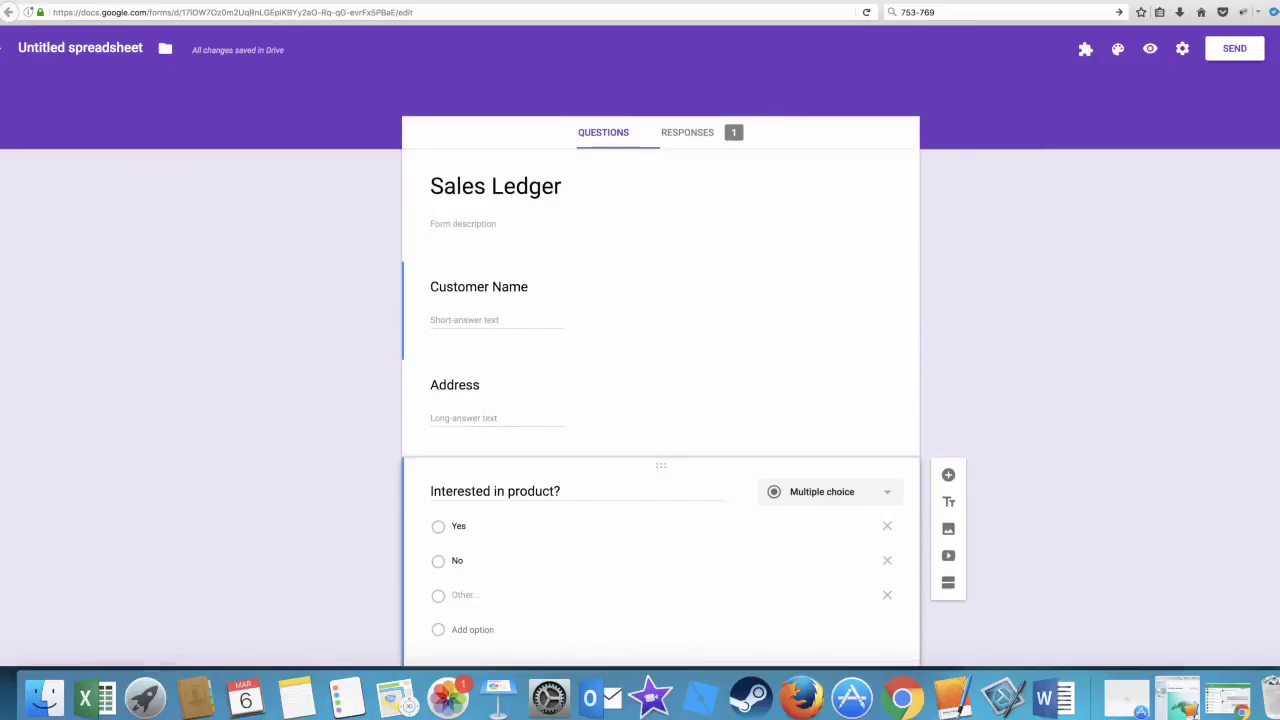
{"action": "scroll", "coordinate": [640, 385], "scroll_direction": "down", "scroll_amount": 2}
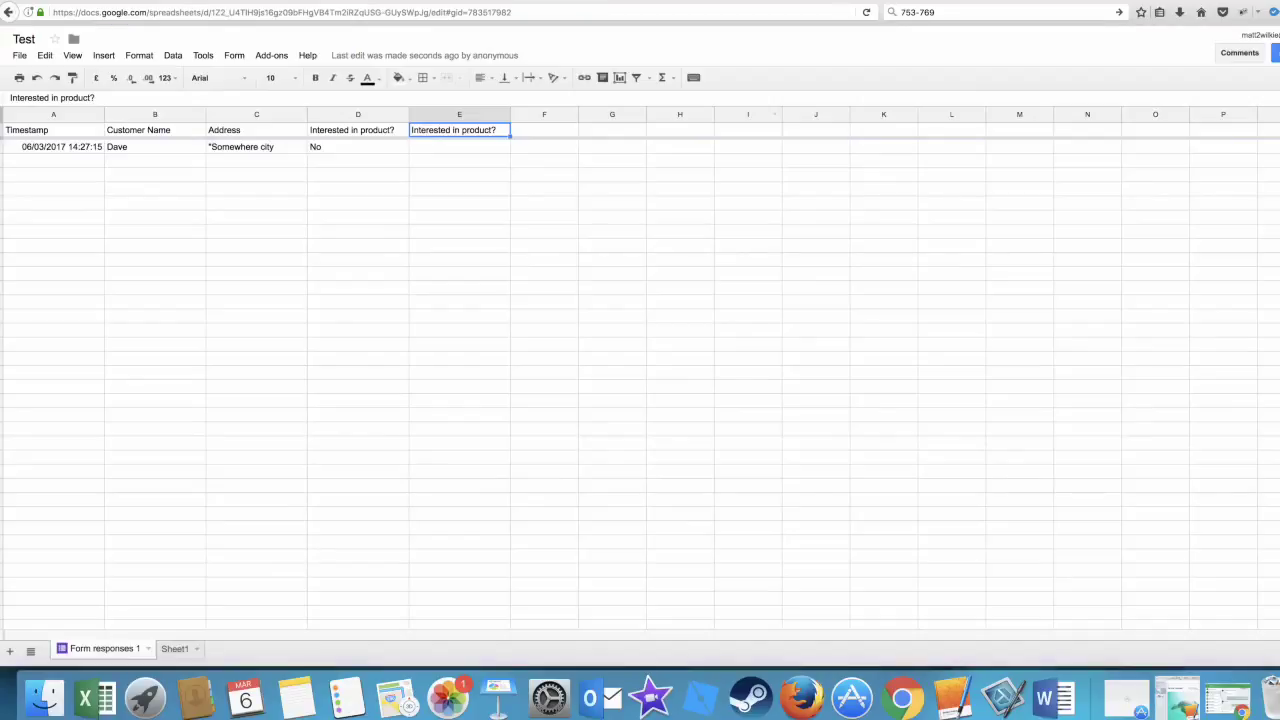
Reload the "Test" response spreadsheet and start another response on the live Sales Ledger form.
{"action": "left_click", "coordinate": [357, 203]}
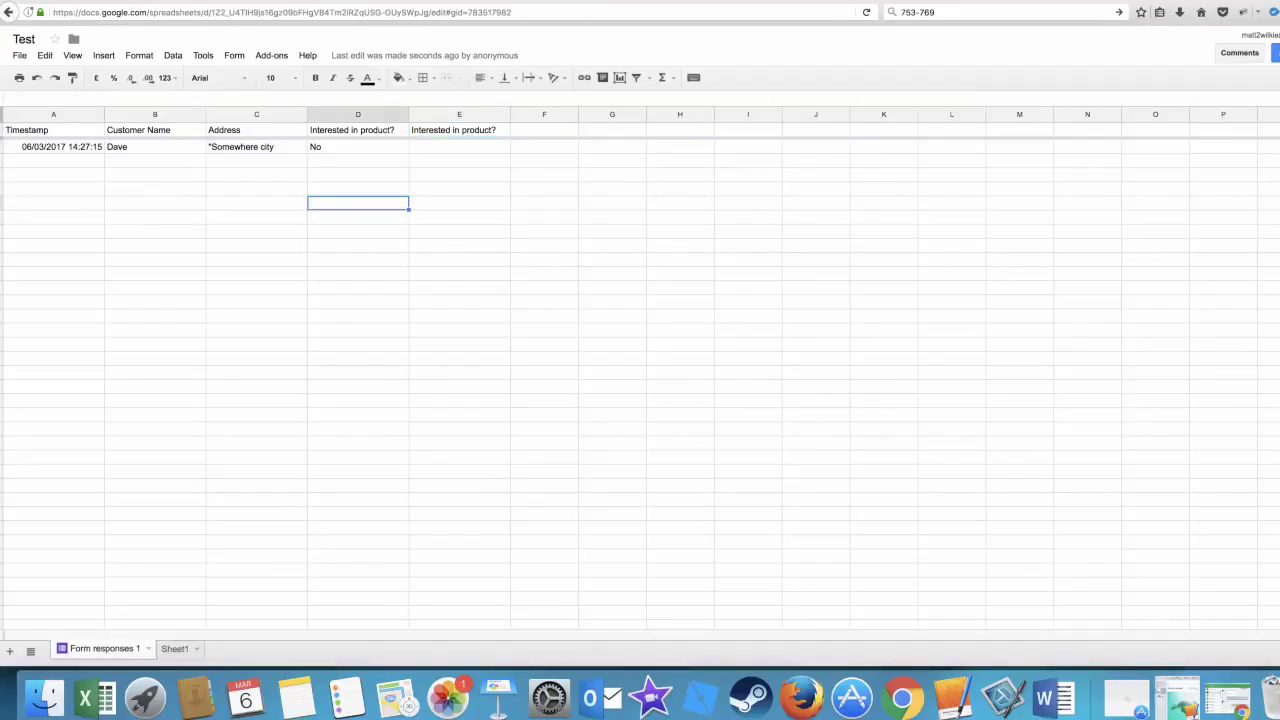
{"action": "key", "text": "super+r"}
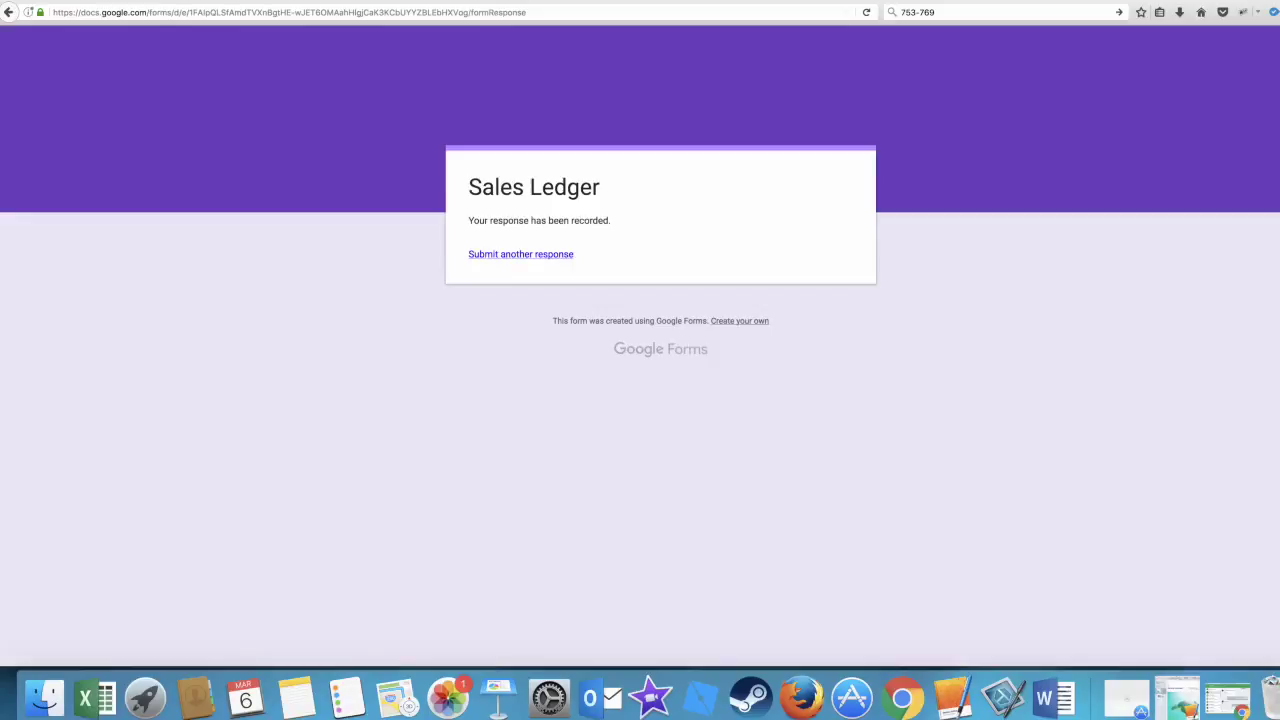
{"action": "left_click", "coordinate": [520, 254]}
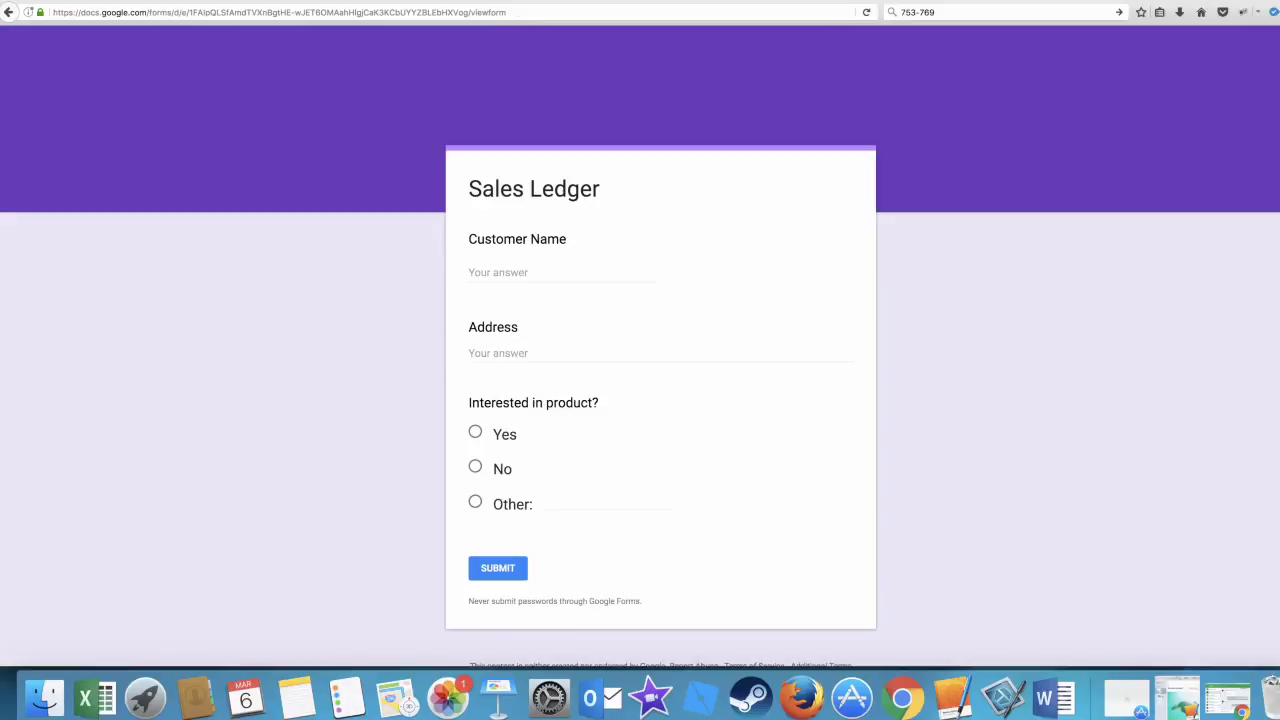
Enter the second customer's name and address in the form, staying on the page.
{"action": "left_click", "coordinate": [562, 272]}
{"action": "type", "text": "Mike"}
{"action": "key", "text": "Tab"}
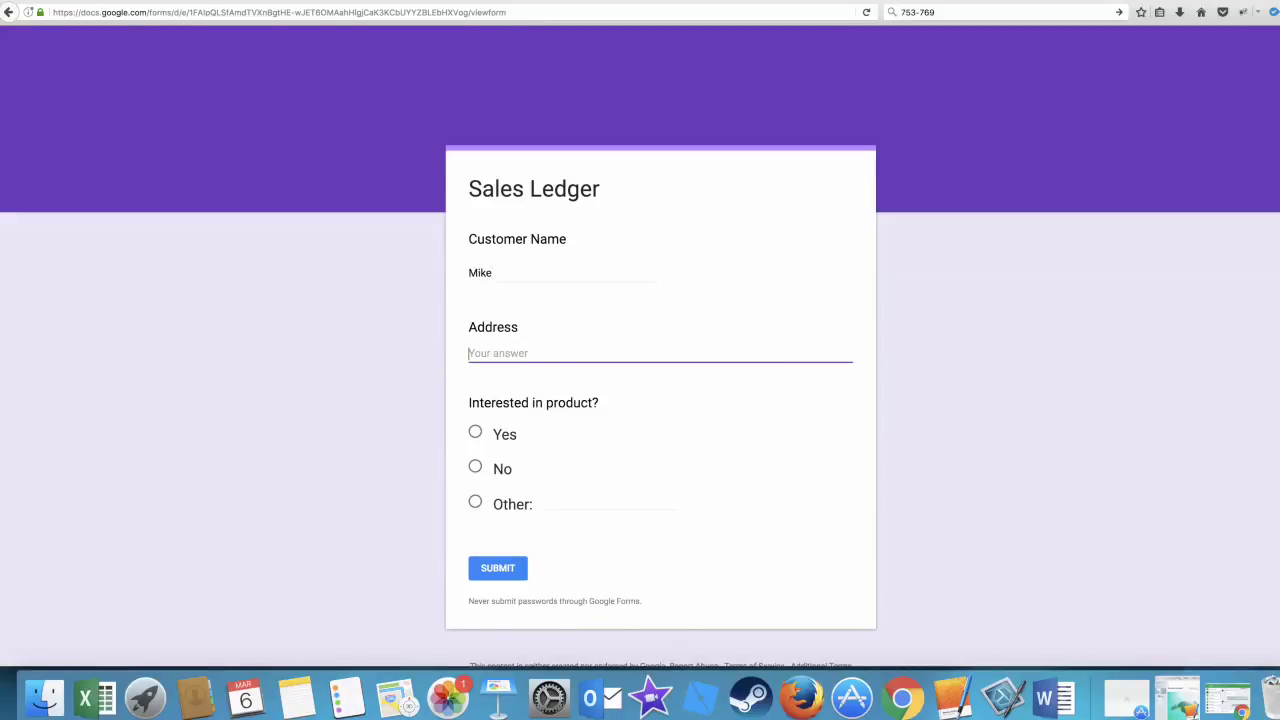
{"action": "type", "text": "Over here"}
{"action": "key", "text": "super+w"}
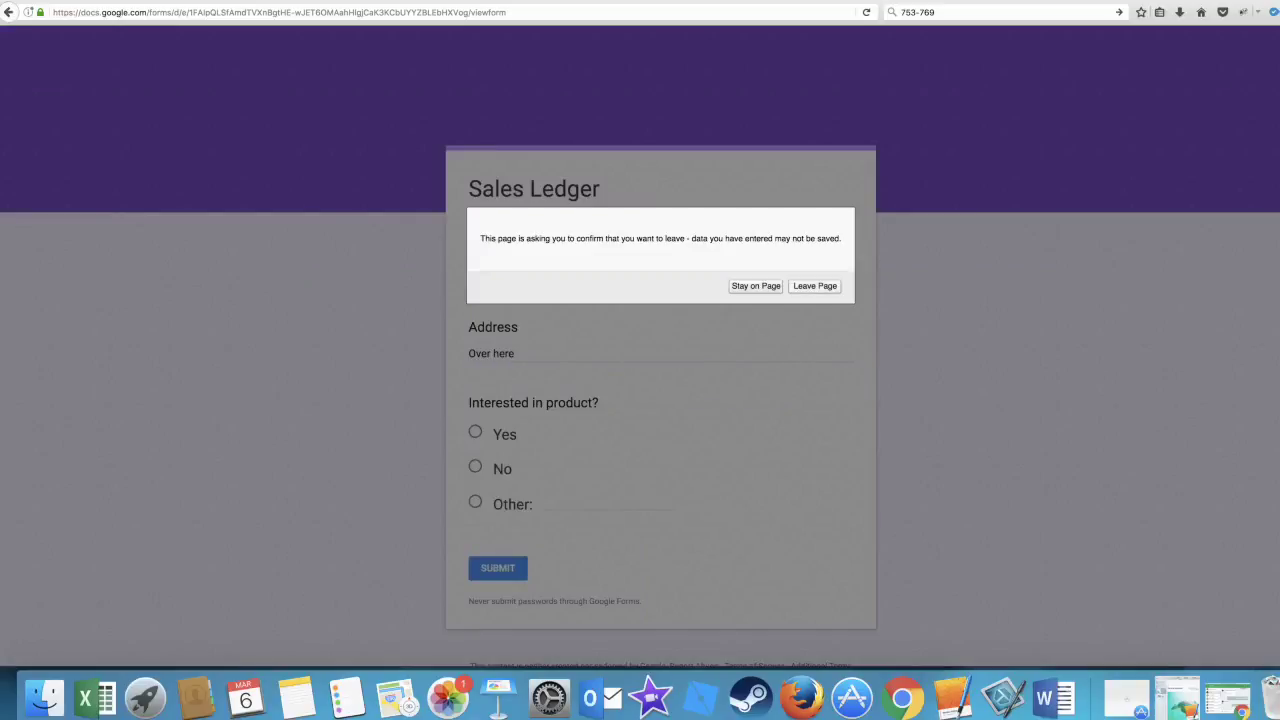
{"action": "key", "text": "Escape"}
Answer "Interested in product?" with "Yes" and submit the second response.
{"action": "left_click", "coordinate": [475, 431]}
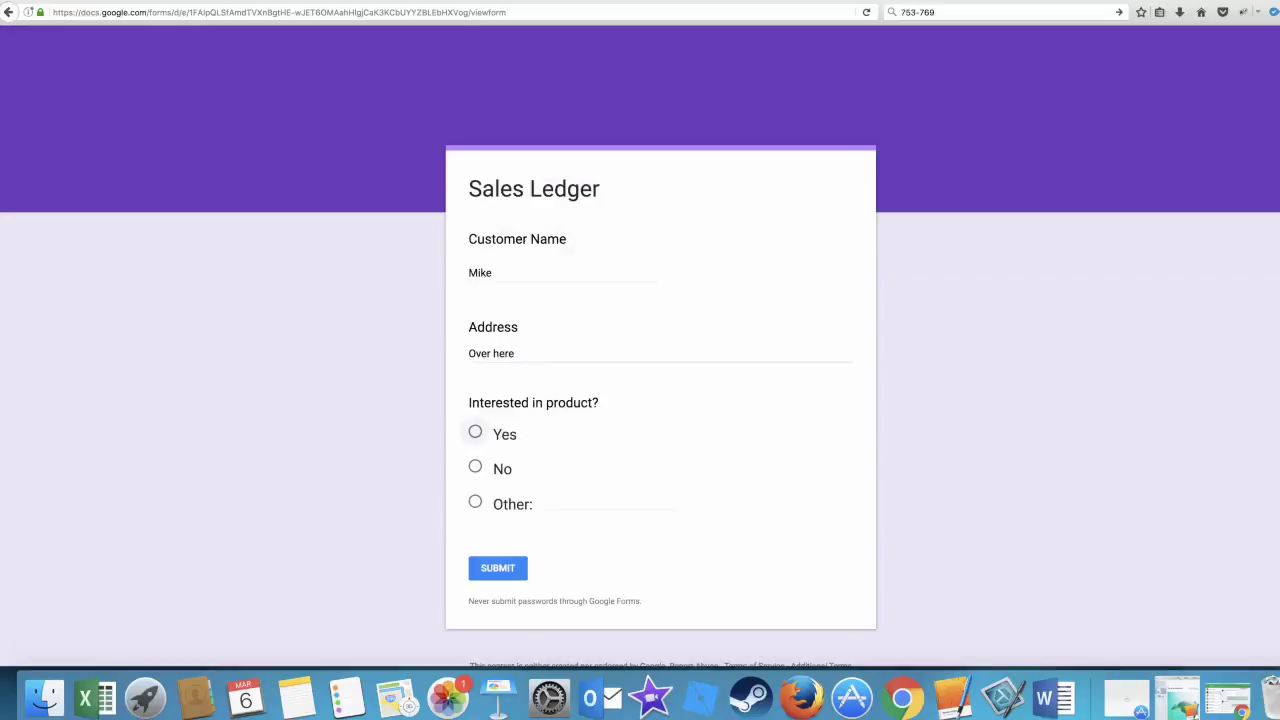
{"action": "left_click", "coordinate": [475, 431]}
{"action": "left_click", "coordinate": [504, 569]}
{"action": "left_click", "coordinate": [497, 567]}
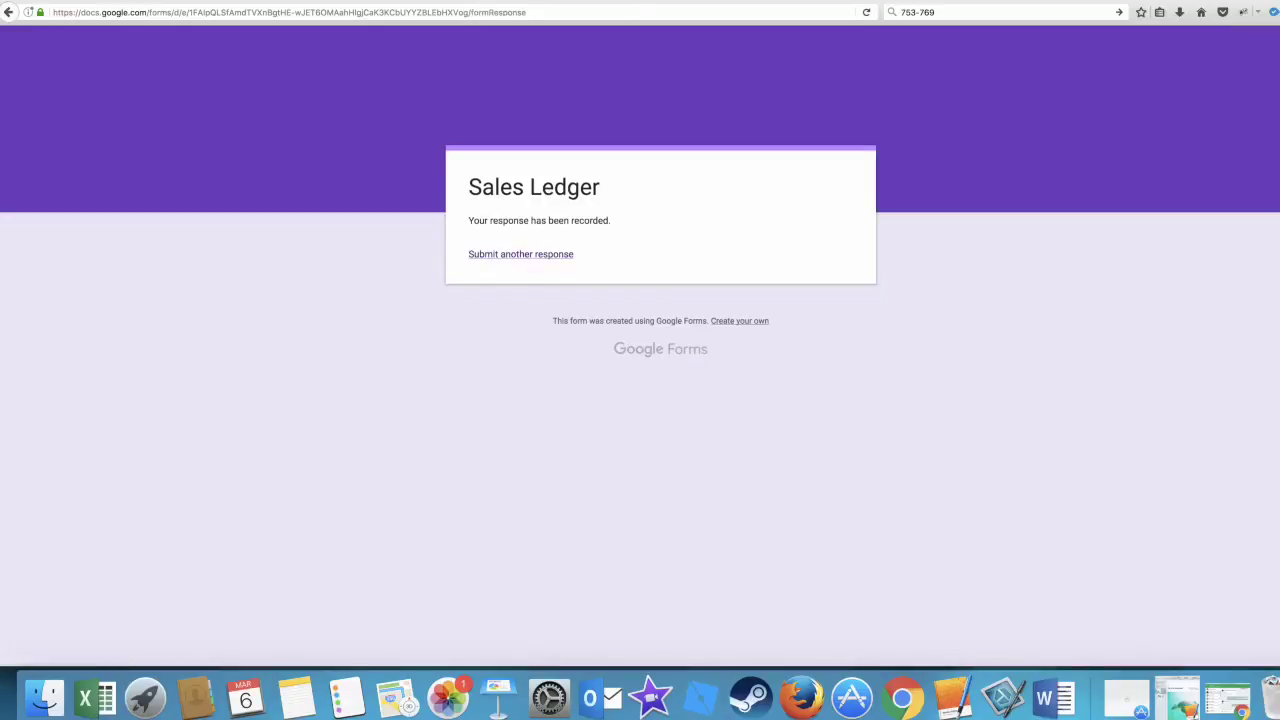
Check the second response's timestamp, customer name and product interest in the "Form responses 1" sheet.
{"action": "key", "text": "ctrl+Tab"}
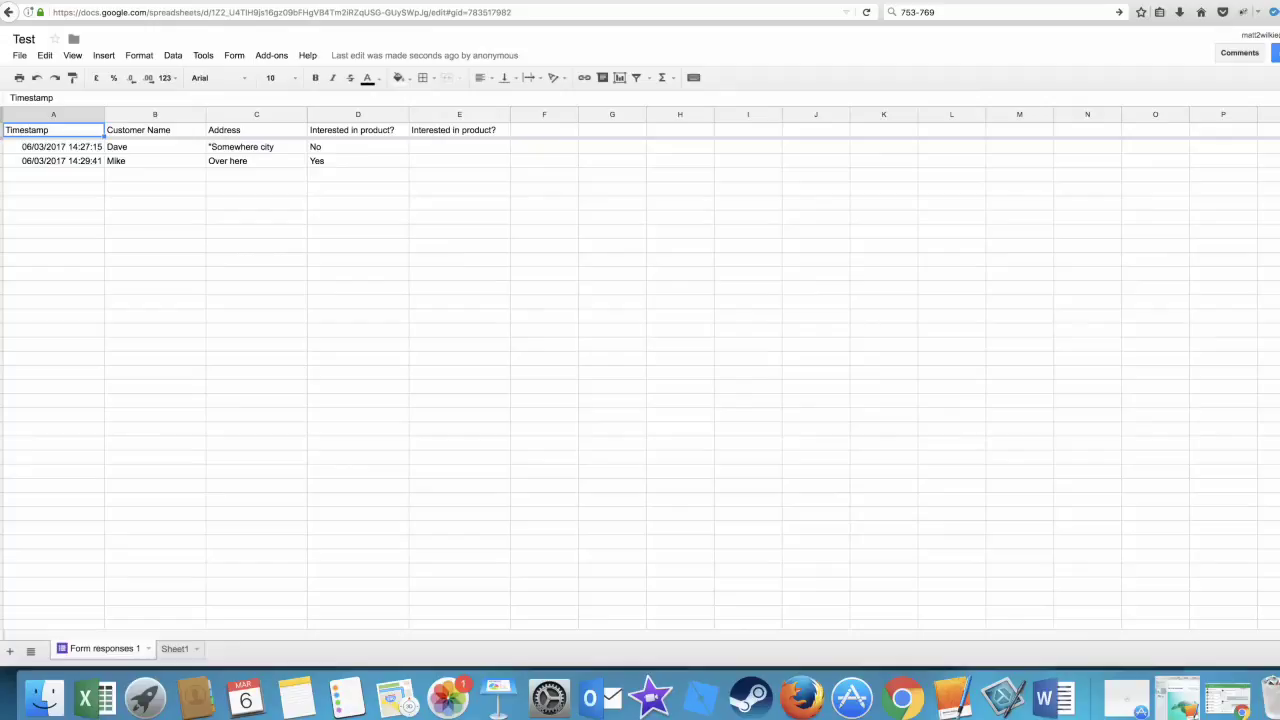
{"action": "left_click", "coordinate": [256, 301]}
{"action": "left_click", "coordinate": [53, 147]}
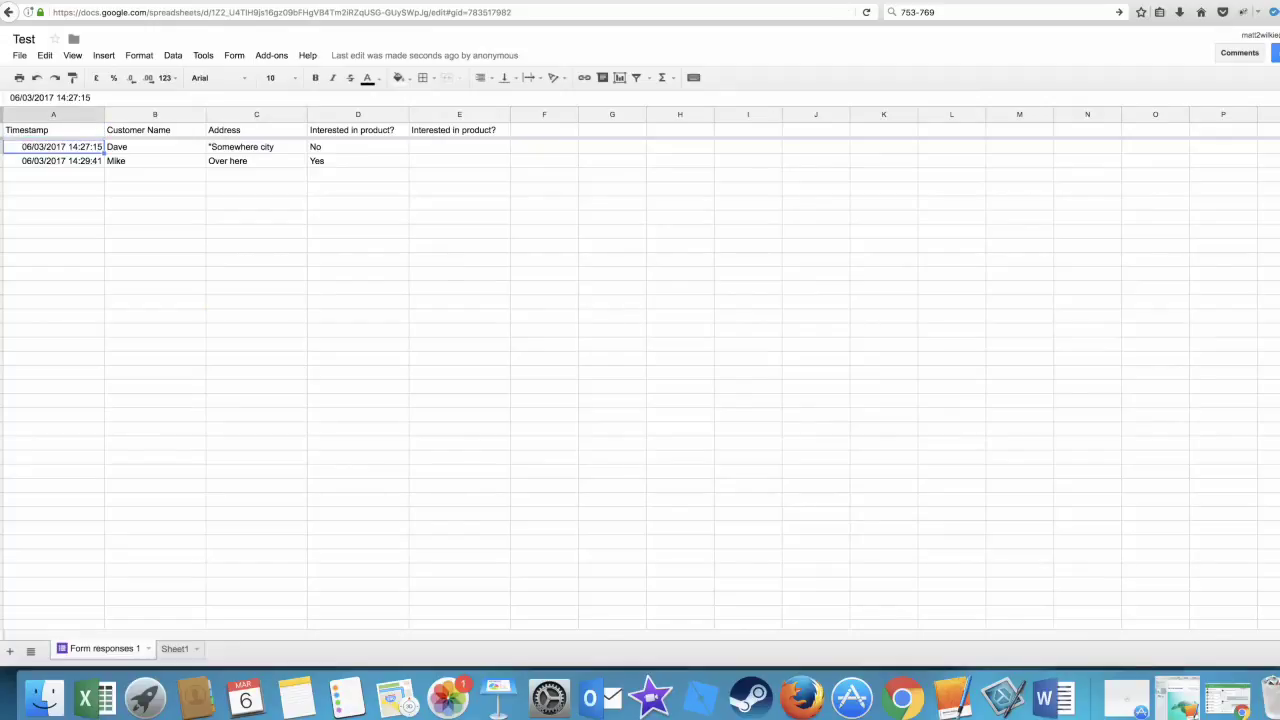
{"action": "left_click", "coordinate": [53, 161]}
{"action": "left_click", "coordinate": [155, 161]}
{"action": "left_click", "coordinate": [357, 161]}
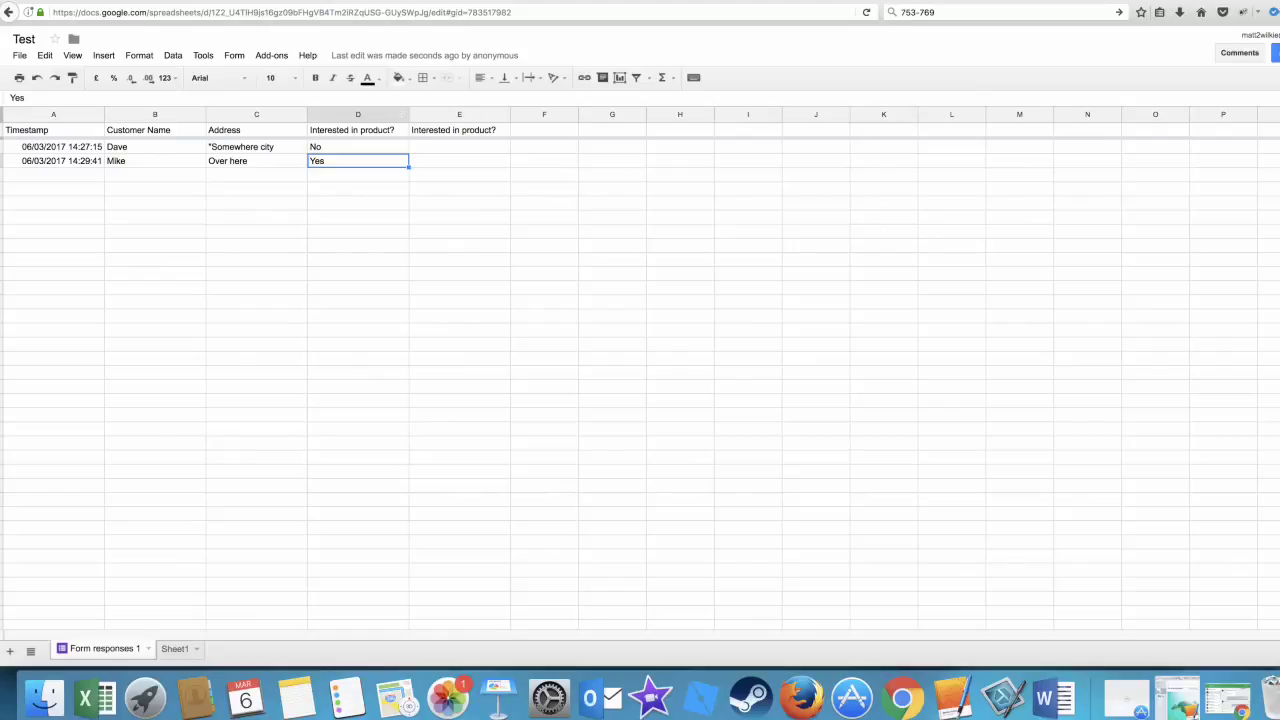
Highlight the "Test" spreadsheet's web address, and view its sharing options without adding anyone.
{"action": "key", "text": "super+l"}
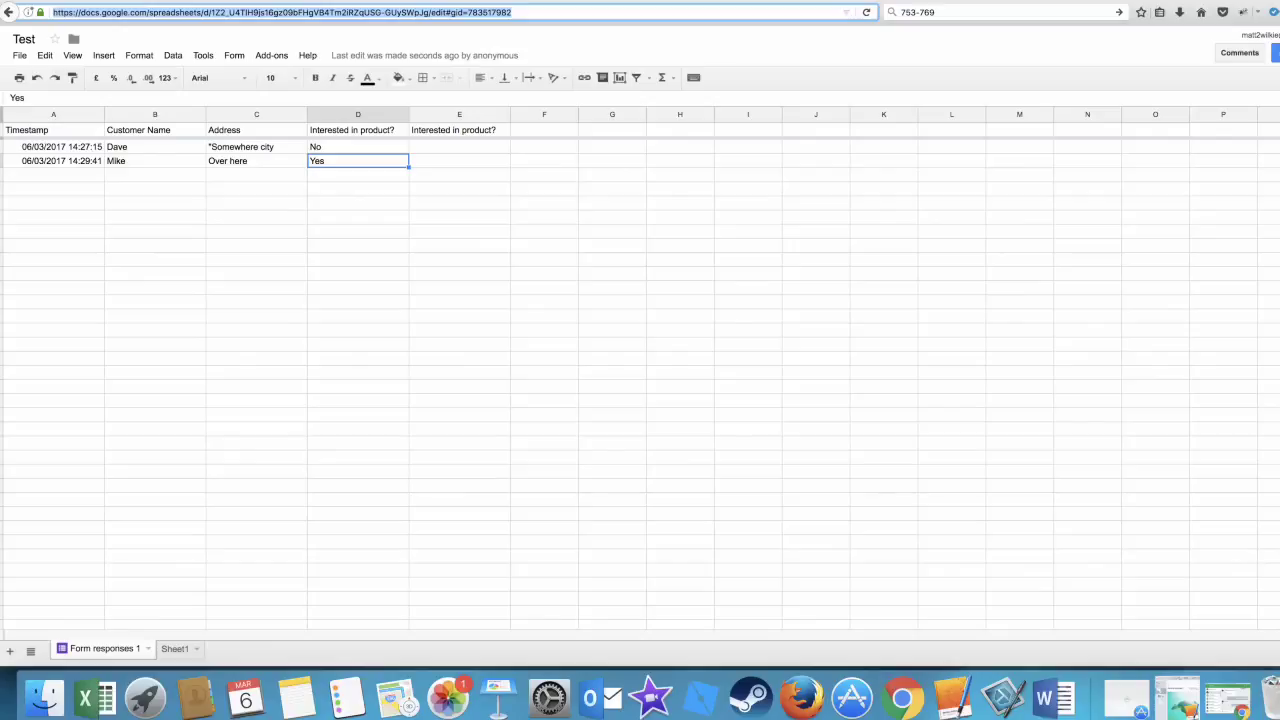
{"action": "left_click", "coordinate": [1275, 52]}
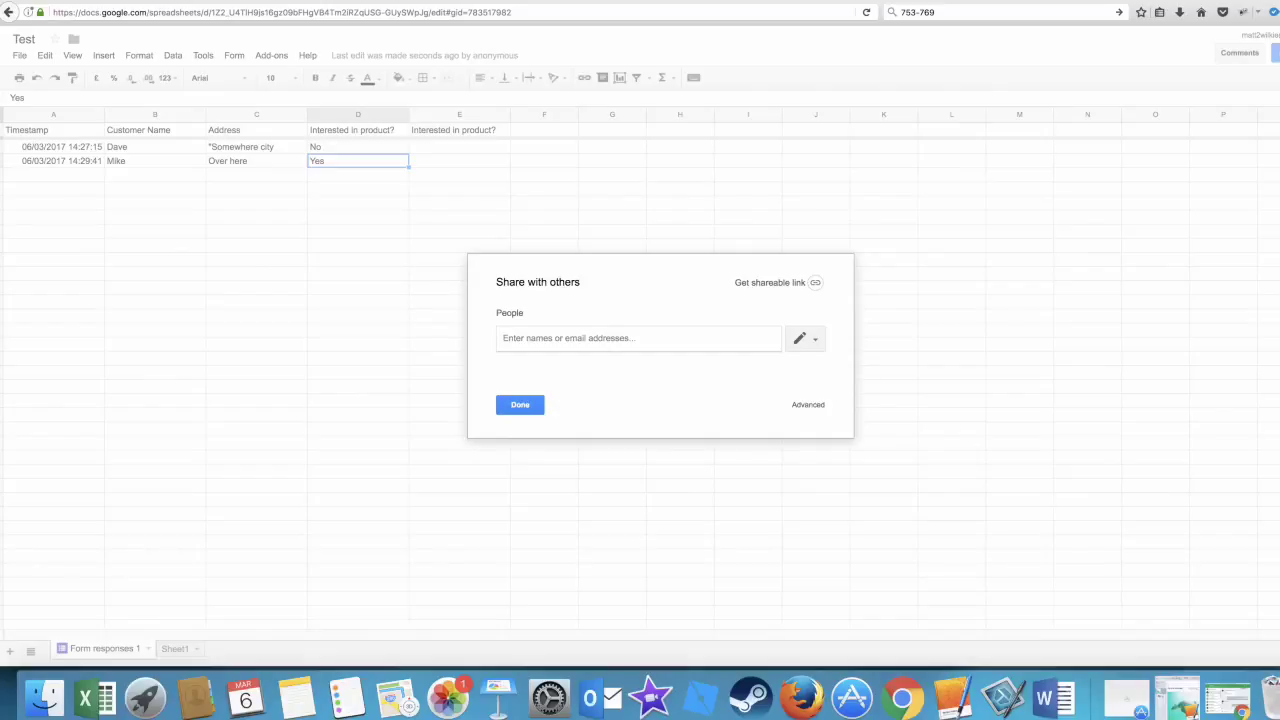
{"action": "left_click", "coordinate": [520, 404]}
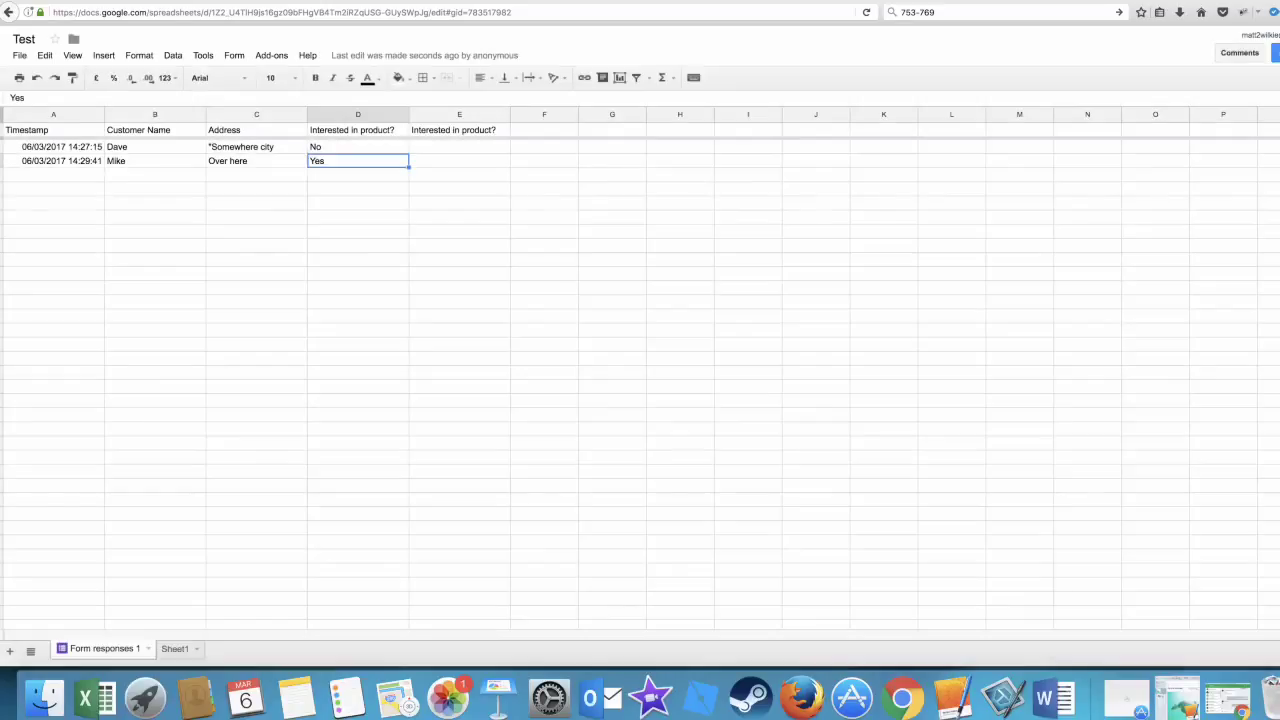
Add the note "He said give 6 months" to the first response in cell E2, under the second "Interested in product?" header.
{"action": "left_click", "coordinate": [459, 160]}
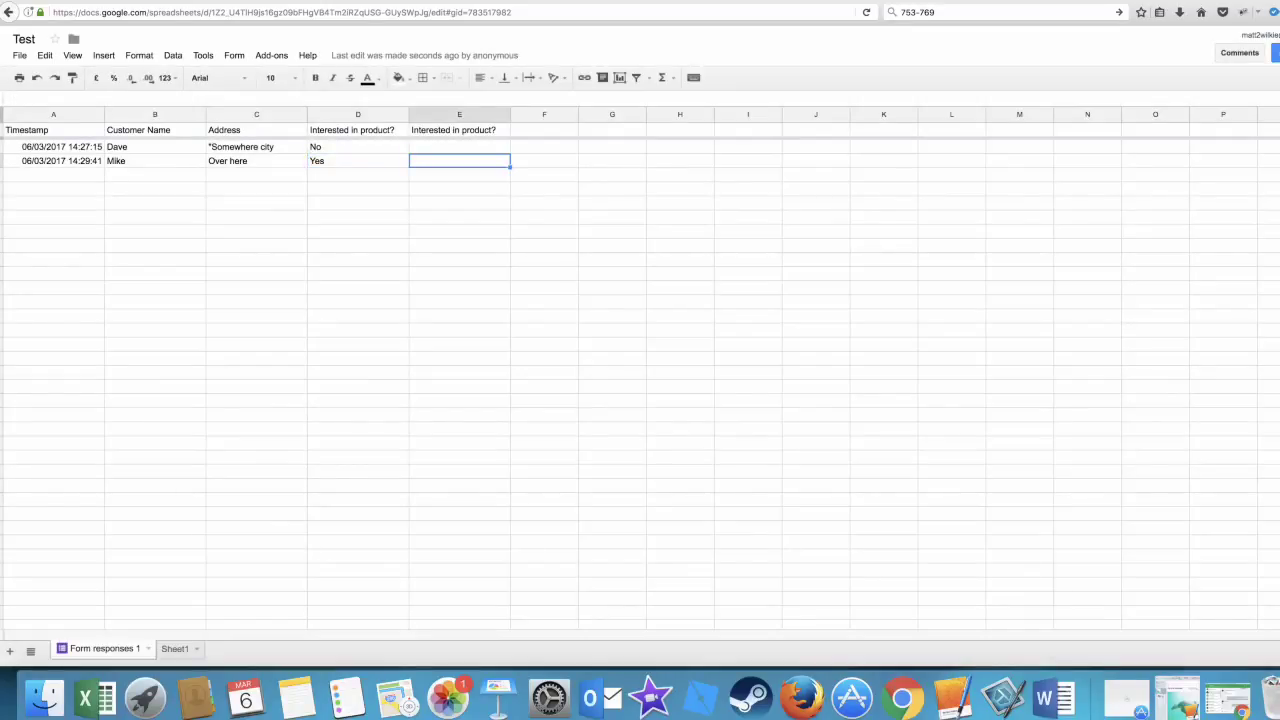
{"action": "left_click", "coordinate": [459, 130]}
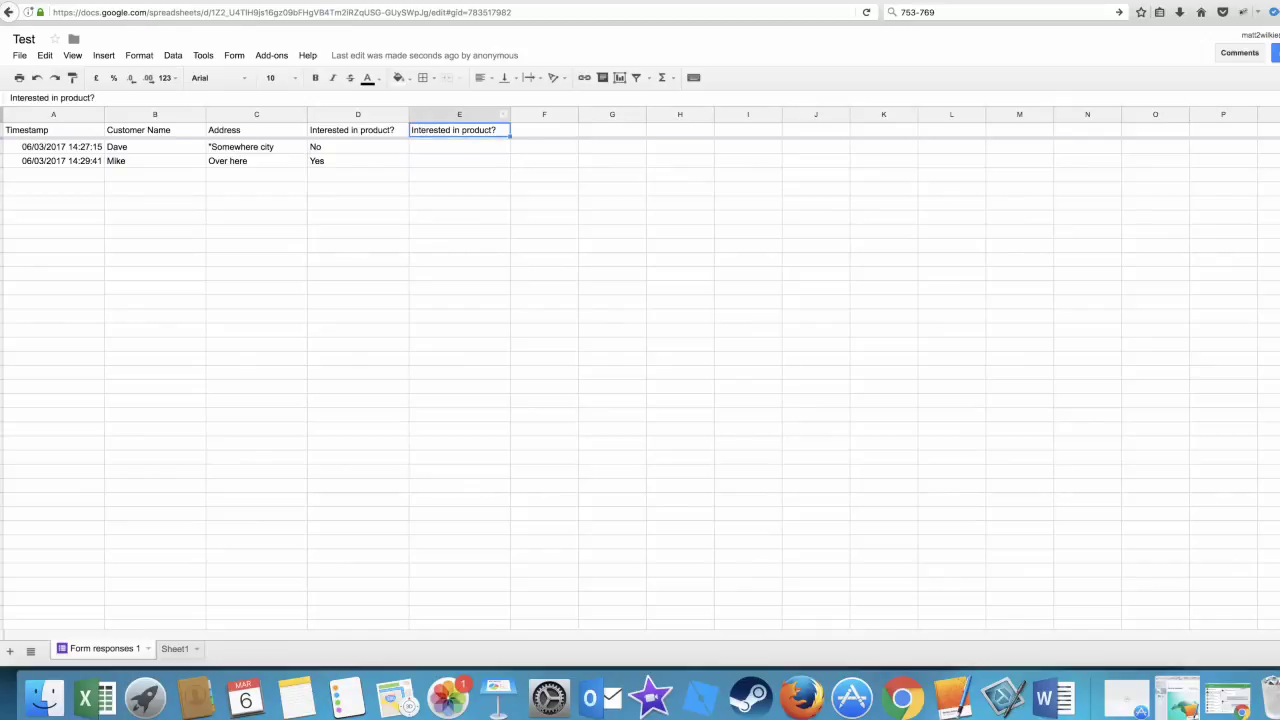
{"action": "left_click", "coordinate": [459, 146]}
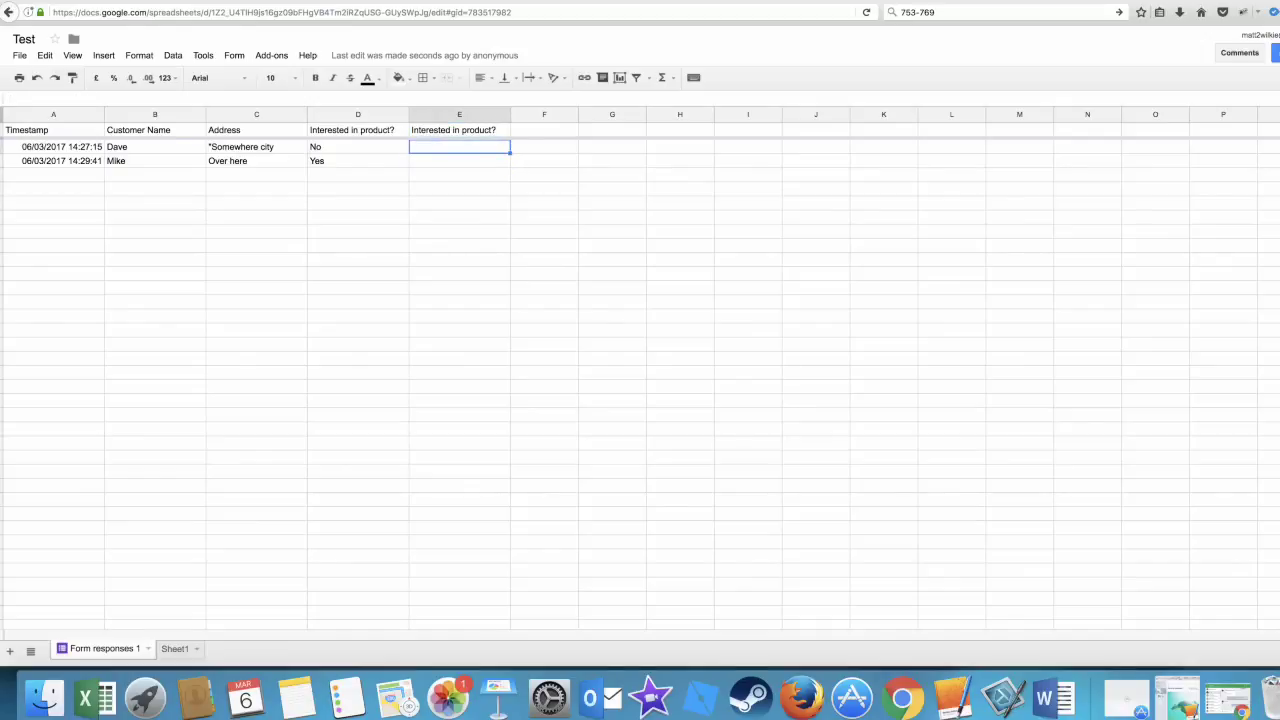
{"action": "type", "text": "He sai"}
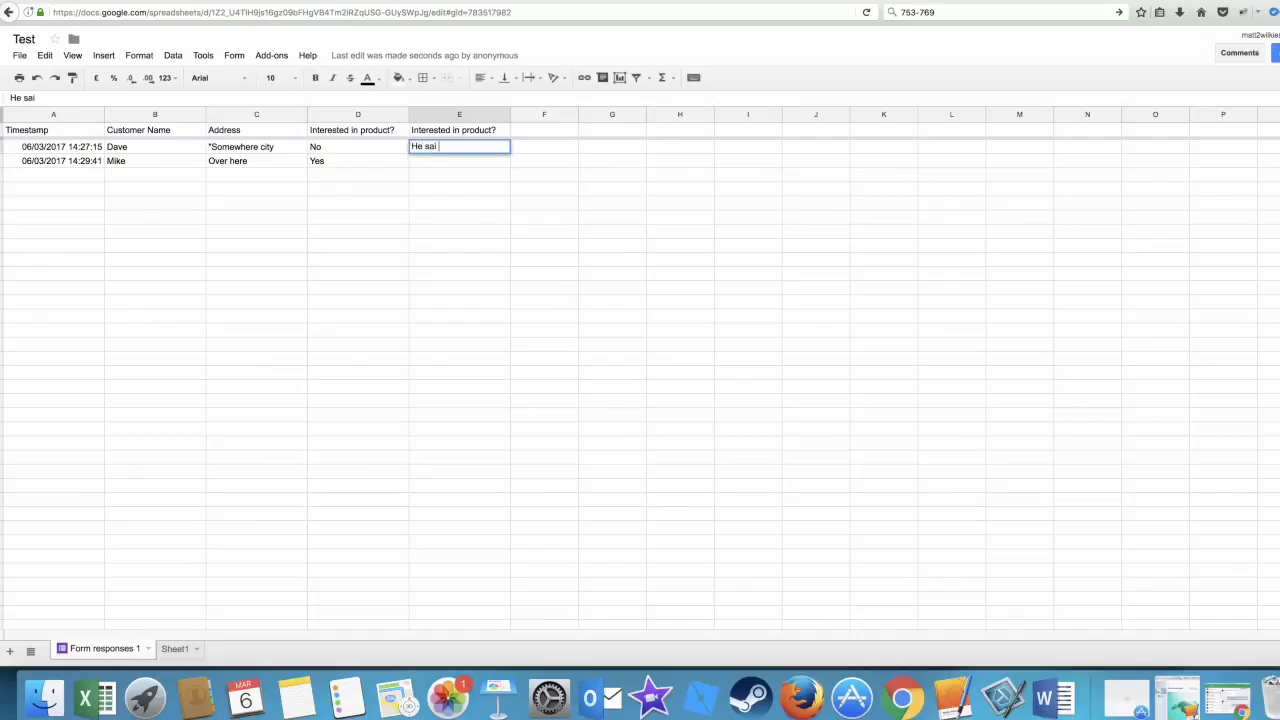
{"action": "type", "text": "d give 6 months"}
{"action": "key", "text": "Return"}
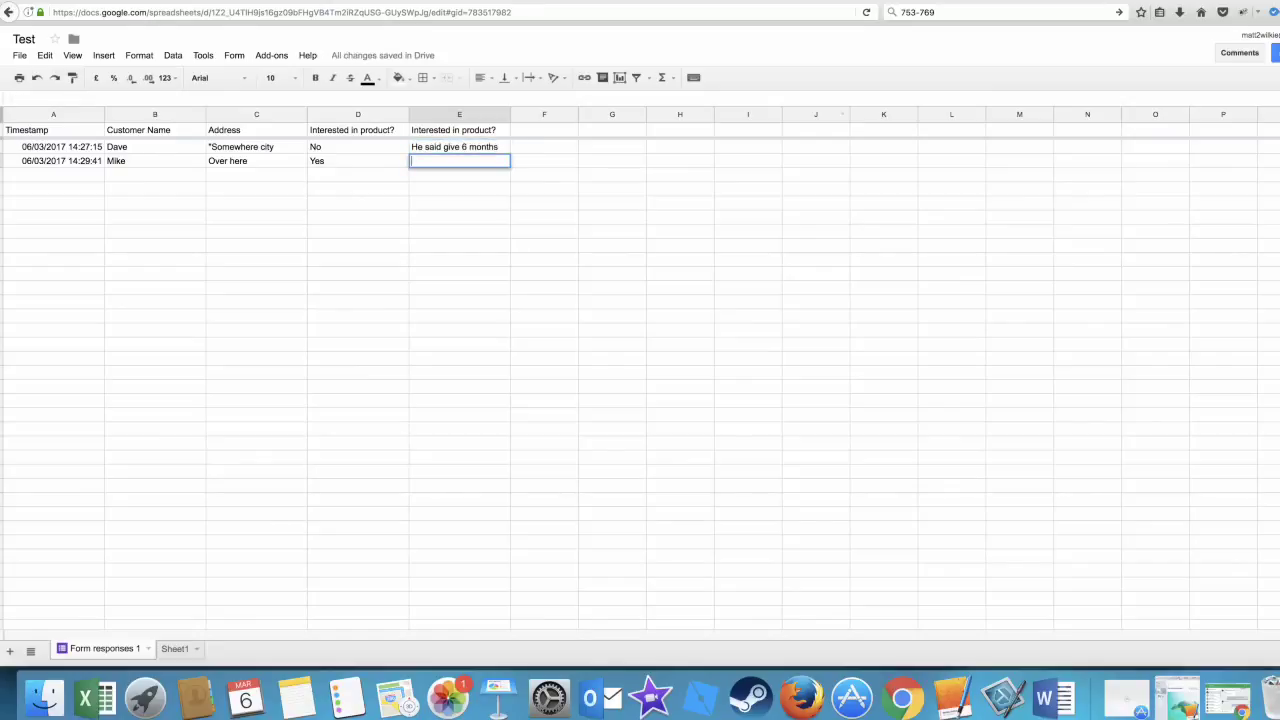
{"action": "key", "text": "Return"}
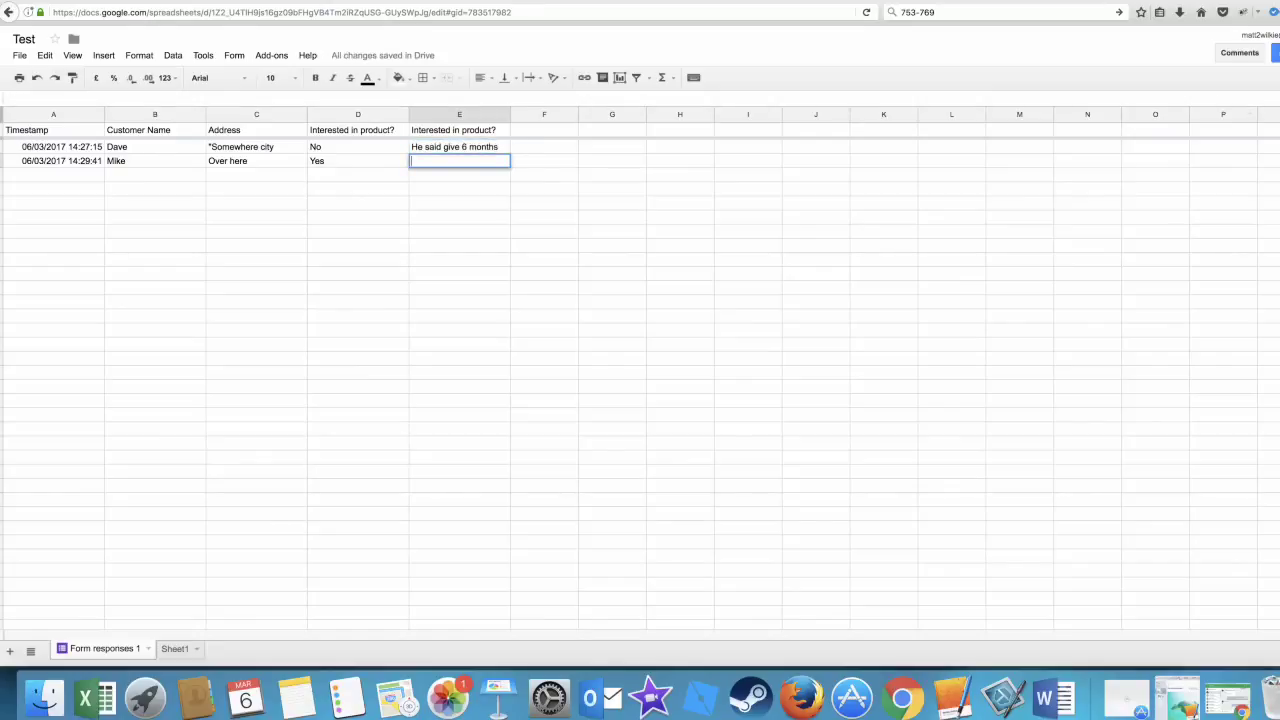